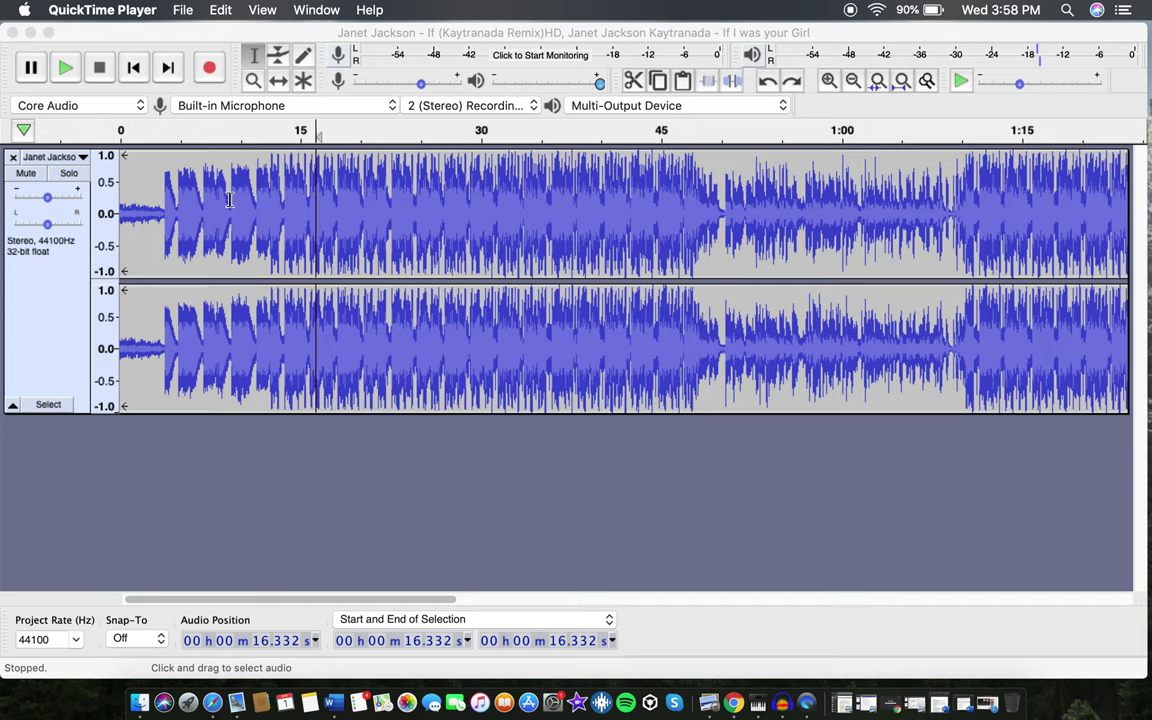
Select 9.058–30.242 s, delete it, then undo the deletion to restore the audio
left_click(207, 180)
left_click_drag(229, 195, 483, 198)
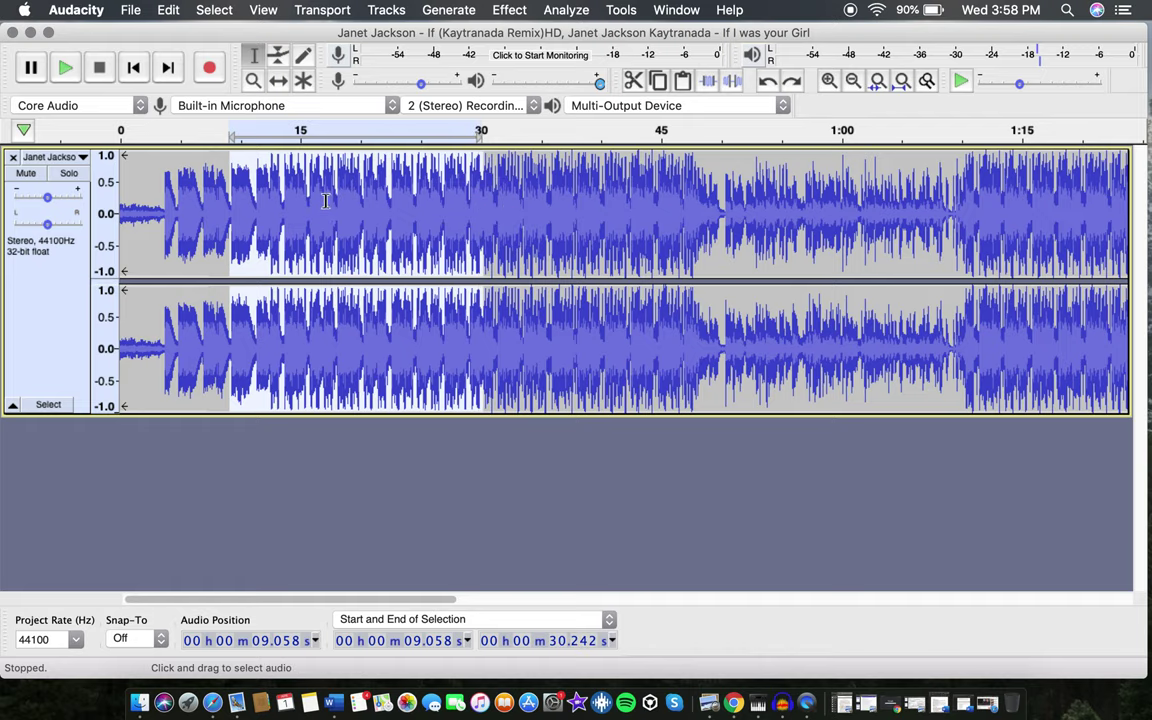
key("Delete")
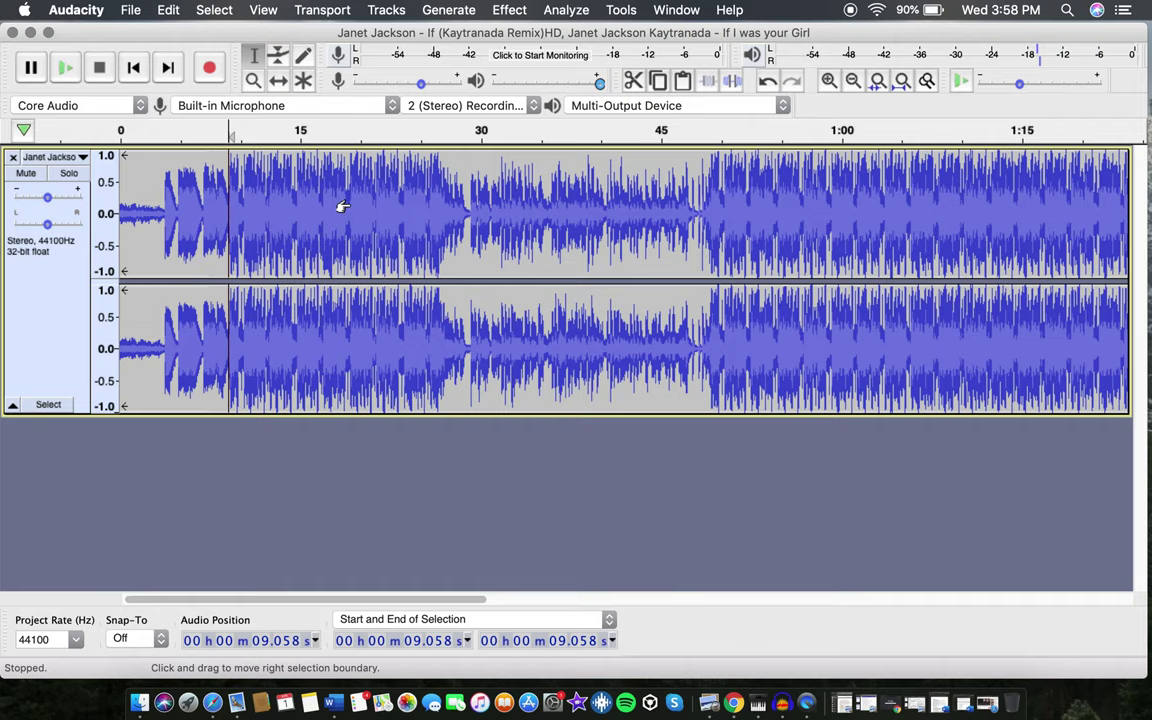
key("super+z")
Try edit points near 44.5, 22.3 and 20.1 s, then select 15.271–36.755 s
left_click(654, 234)
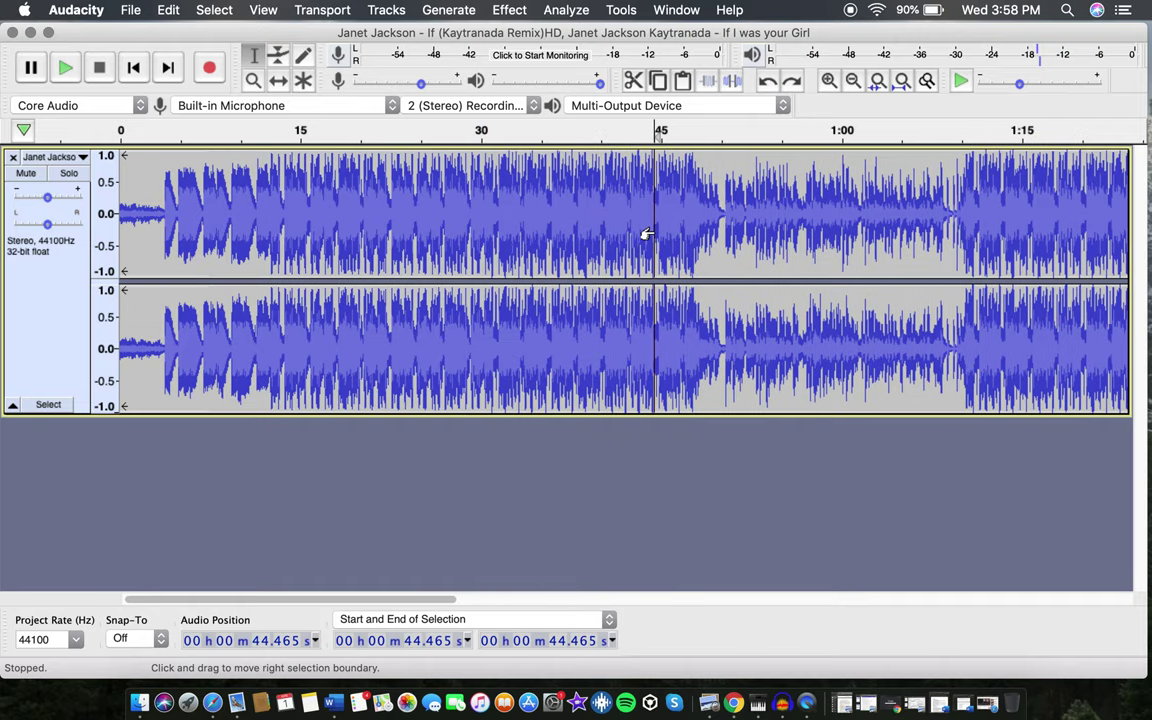
left_click(381, 224)
left_click(354, 203)
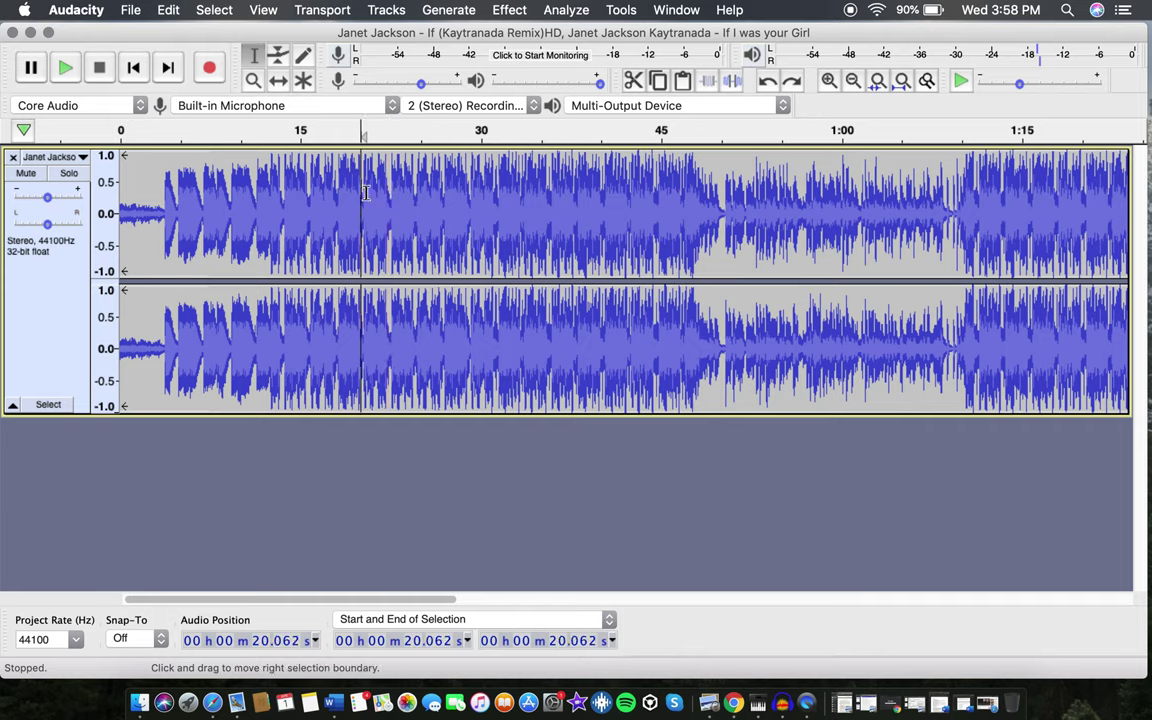
left_click_drag(303, 180, 553, 187)
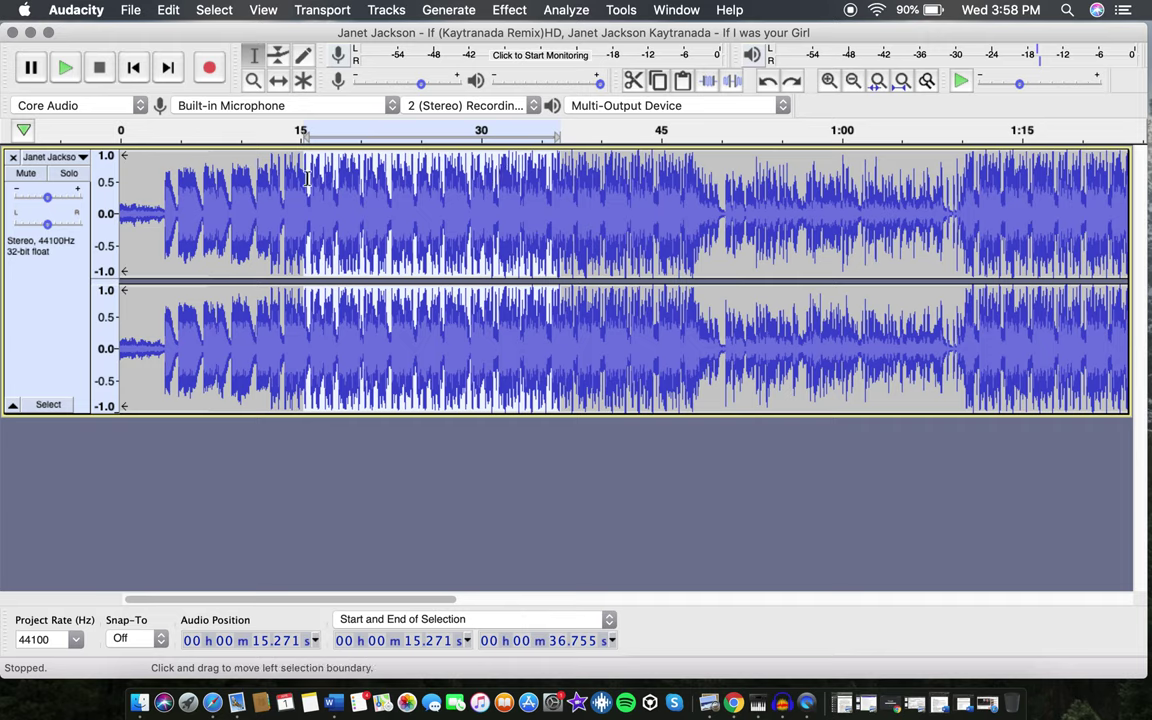
Look through the File menu's export options and close them without exporting
left_click(130, 10)
mouse_move(156, 143)
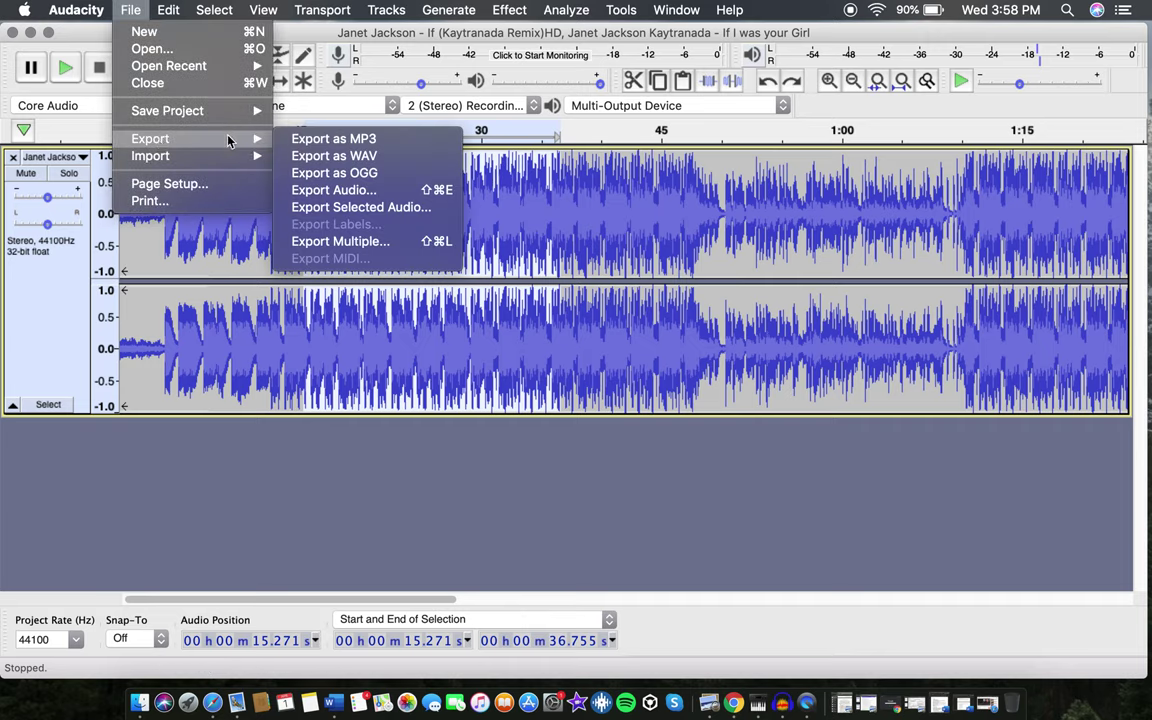
left_click(359, 210)
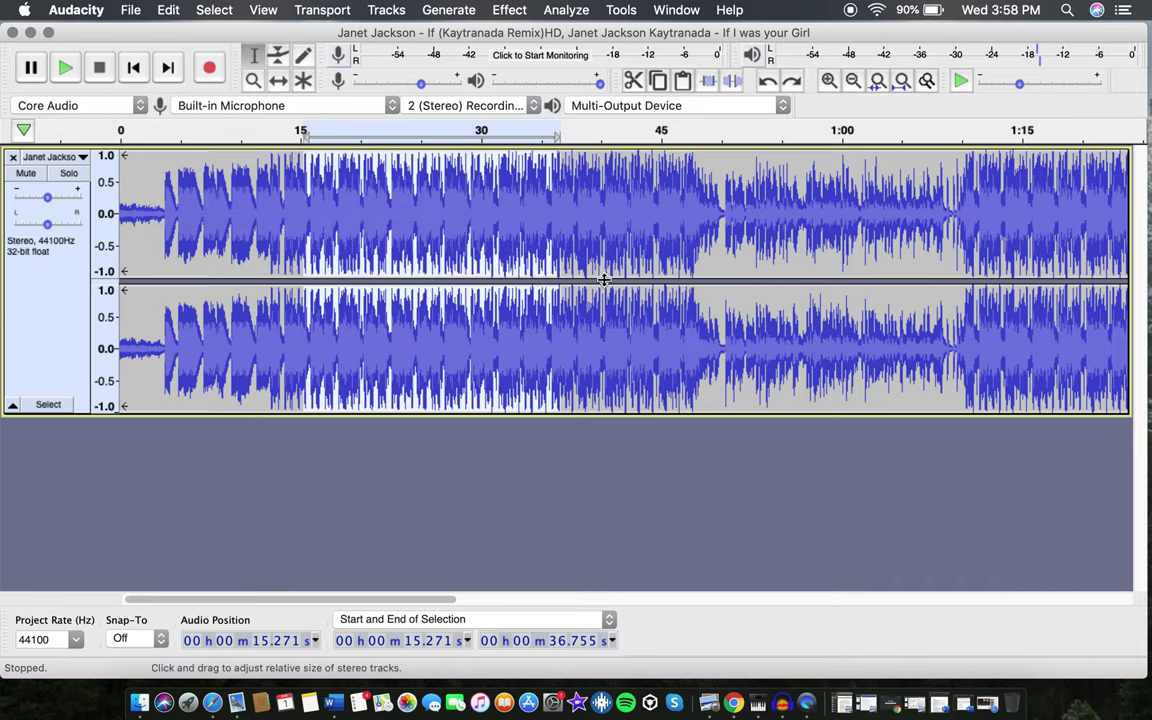
With the Envelope tool, drag the volume line down to about half level after 20 s
left_click(370, 160)
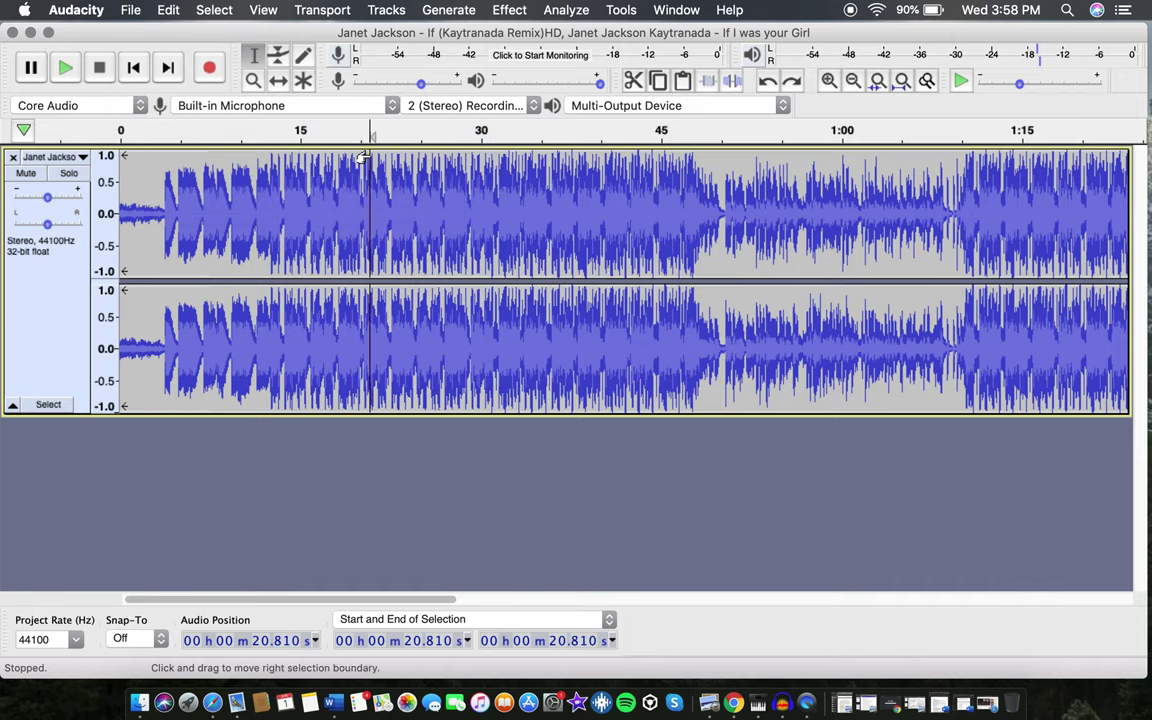
left_click(280, 58)
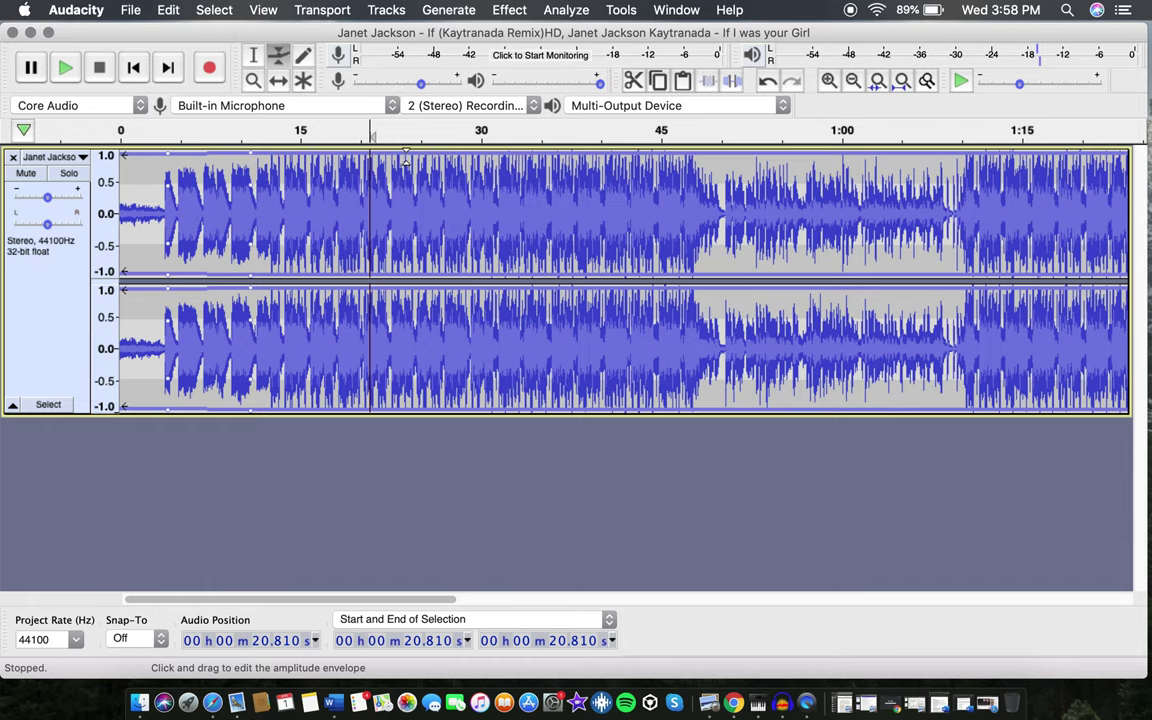
mouse_move(405, 155)
left_mouse_down()
mouse_move(400, 190)
mouse_move(389, 147)
left_mouse_up()
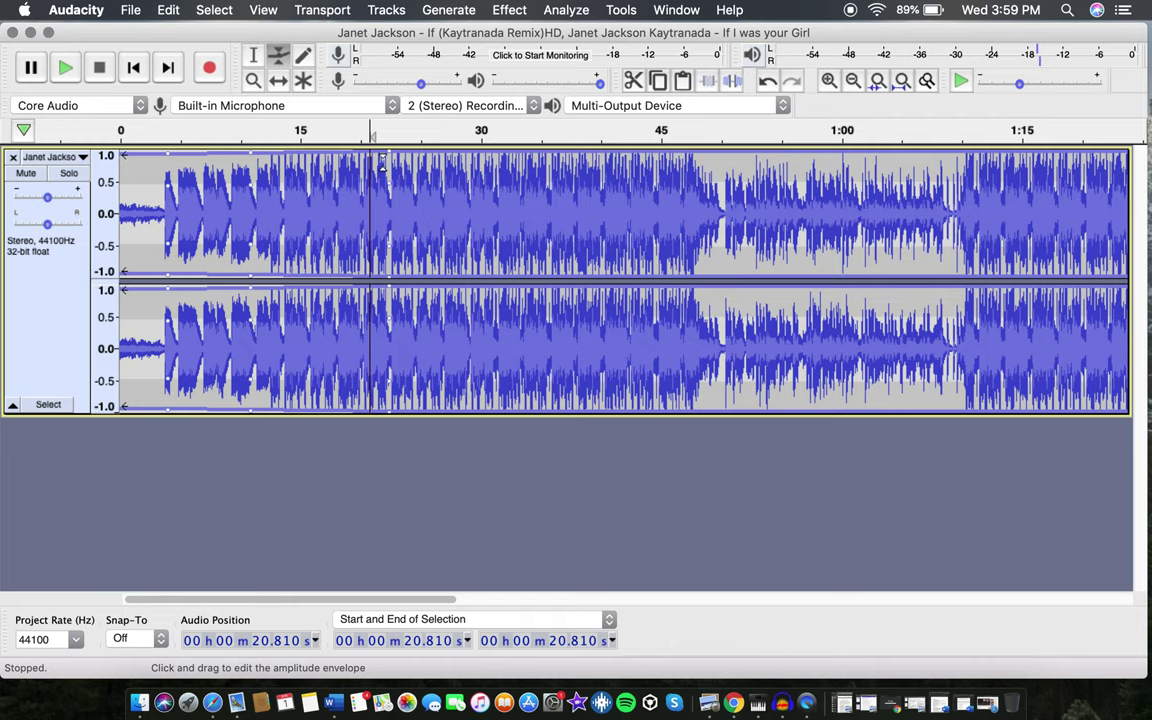
left_click_drag(350, 142, 345, 186)
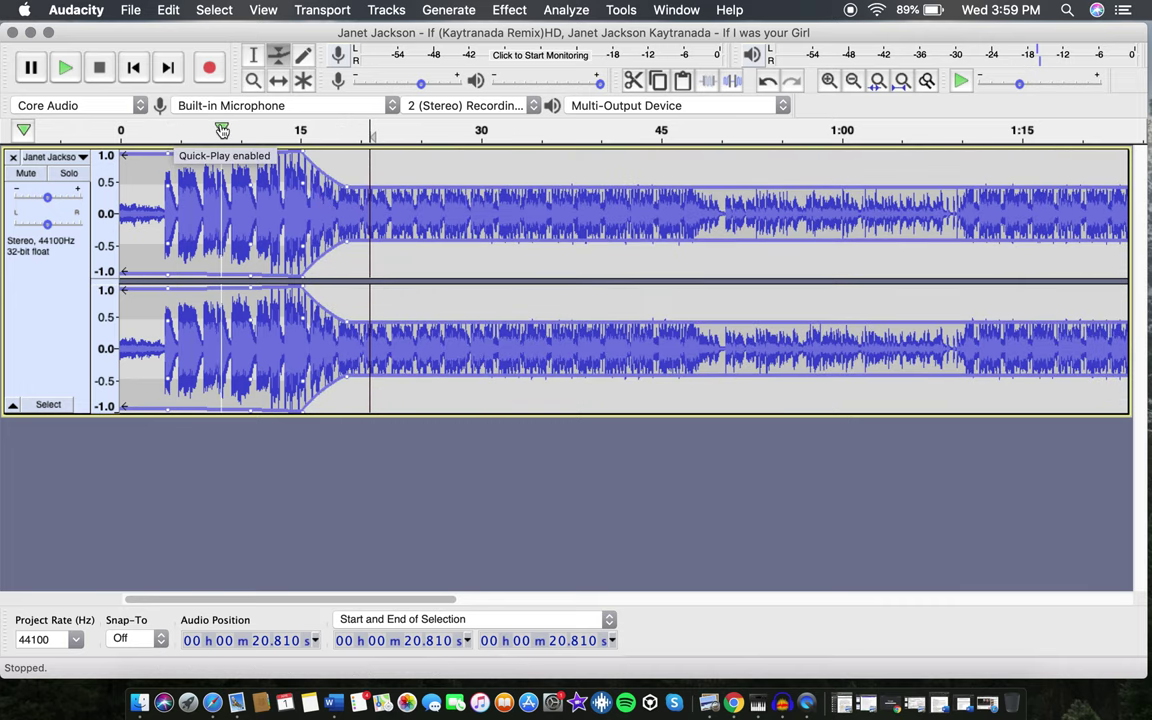
Play the song from about 8 s, stop it, and adjust the envelope level after the fade
left_click(222, 131)
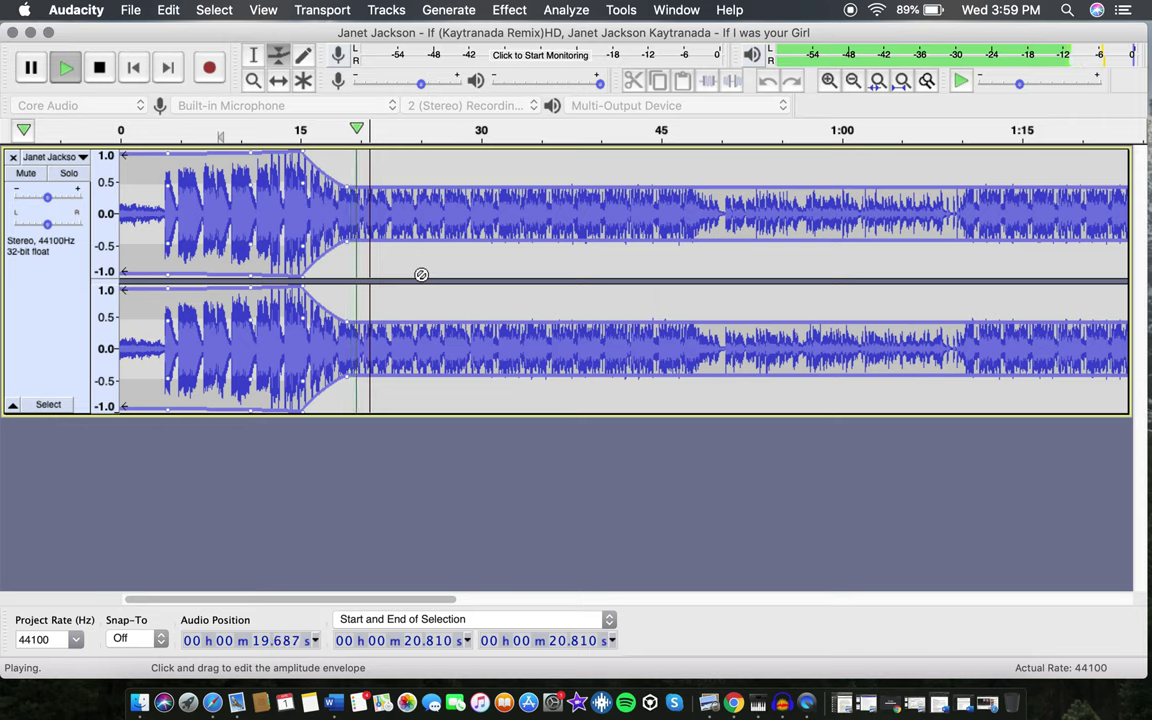
key("space")
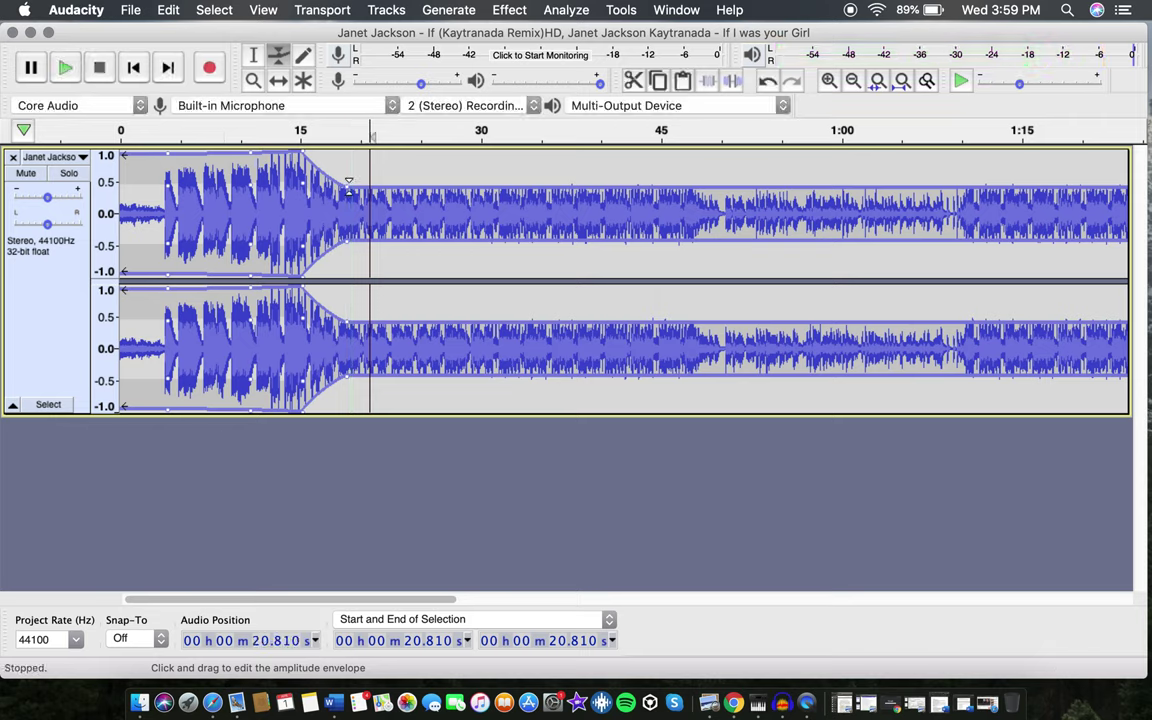
left_click_drag(348, 183, 320, 176)
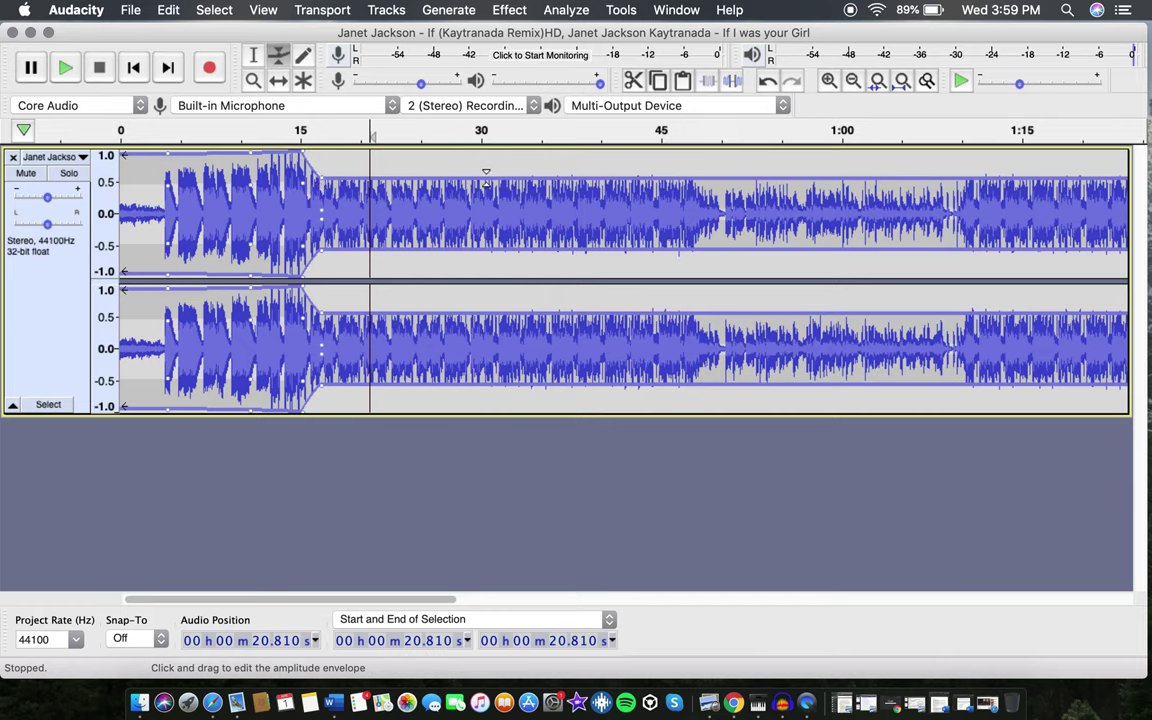
Add two envelope points further along and drag them back to full volume
left_click(518, 174)
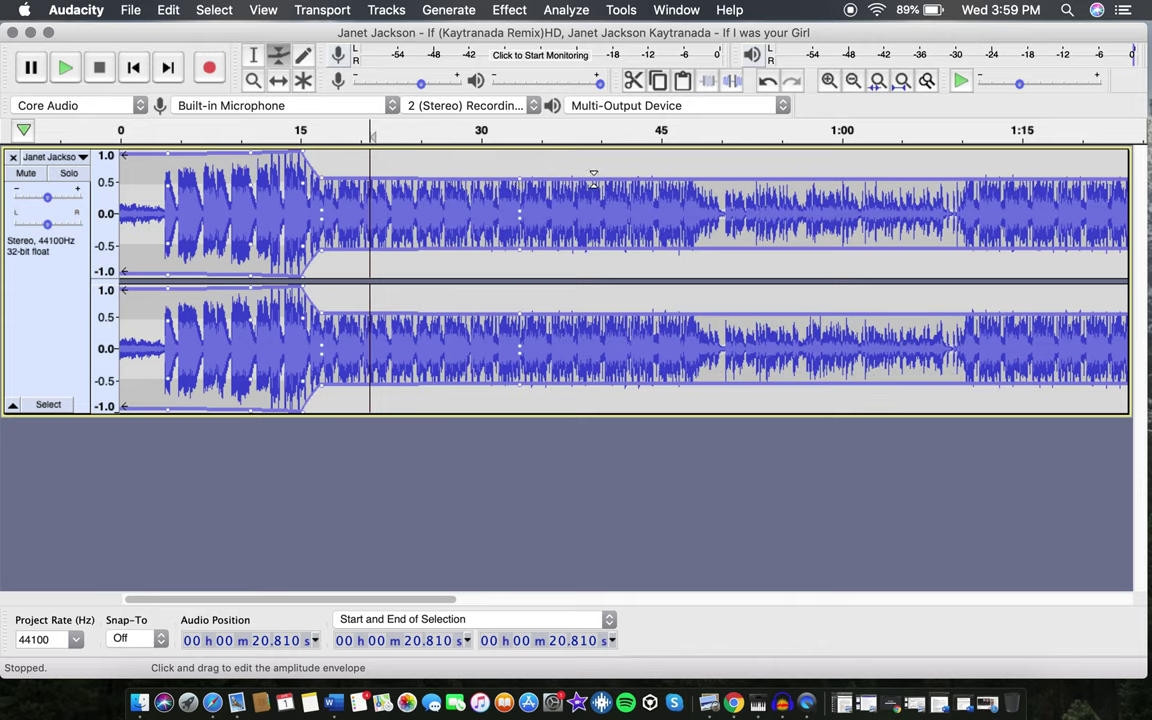
left_click(594, 177)
left_click_drag(595, 177, 570, 297)
left_click(570, 297)
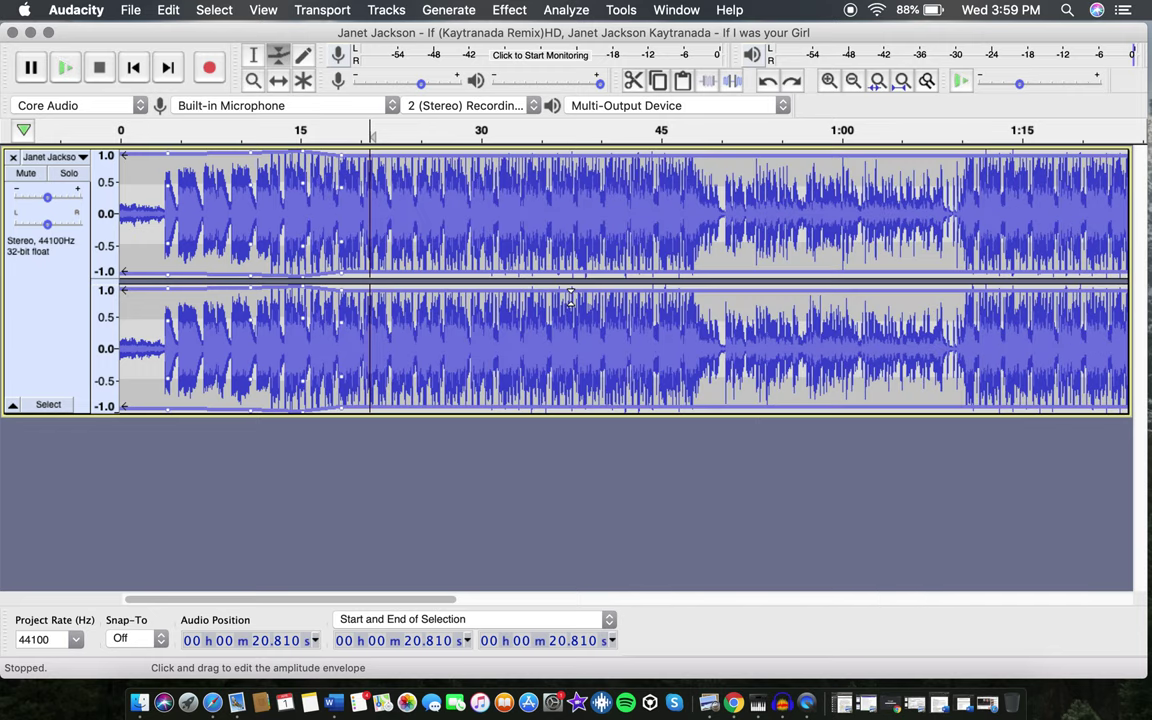
With the Zoom tool, zoom into the song's opening seconds near 2.3 s
left_click(305, 57)
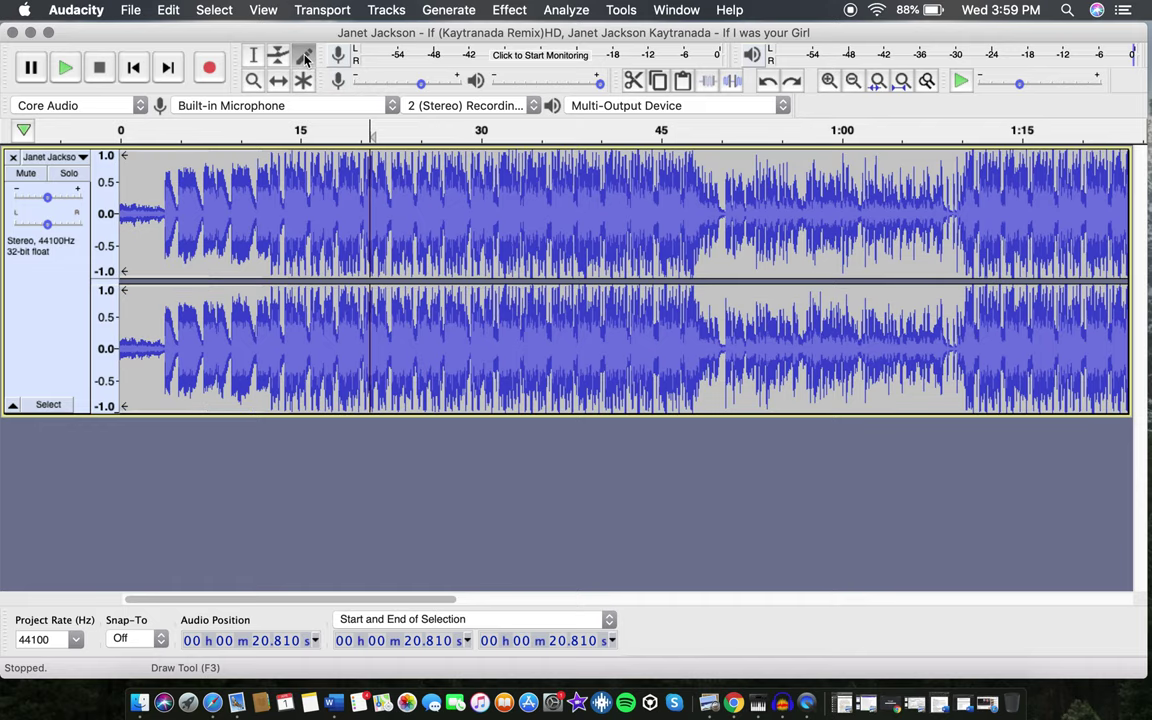
scroll(330, 170, "up", 3, "ctrl")
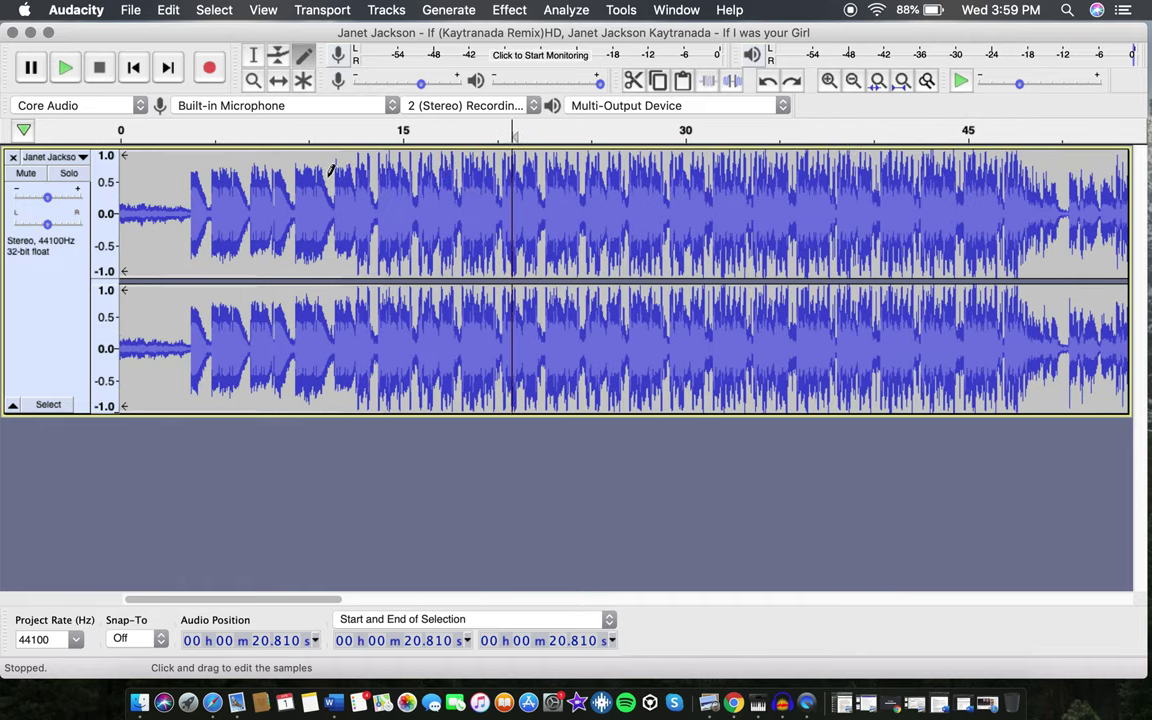
left_click(251, 81)
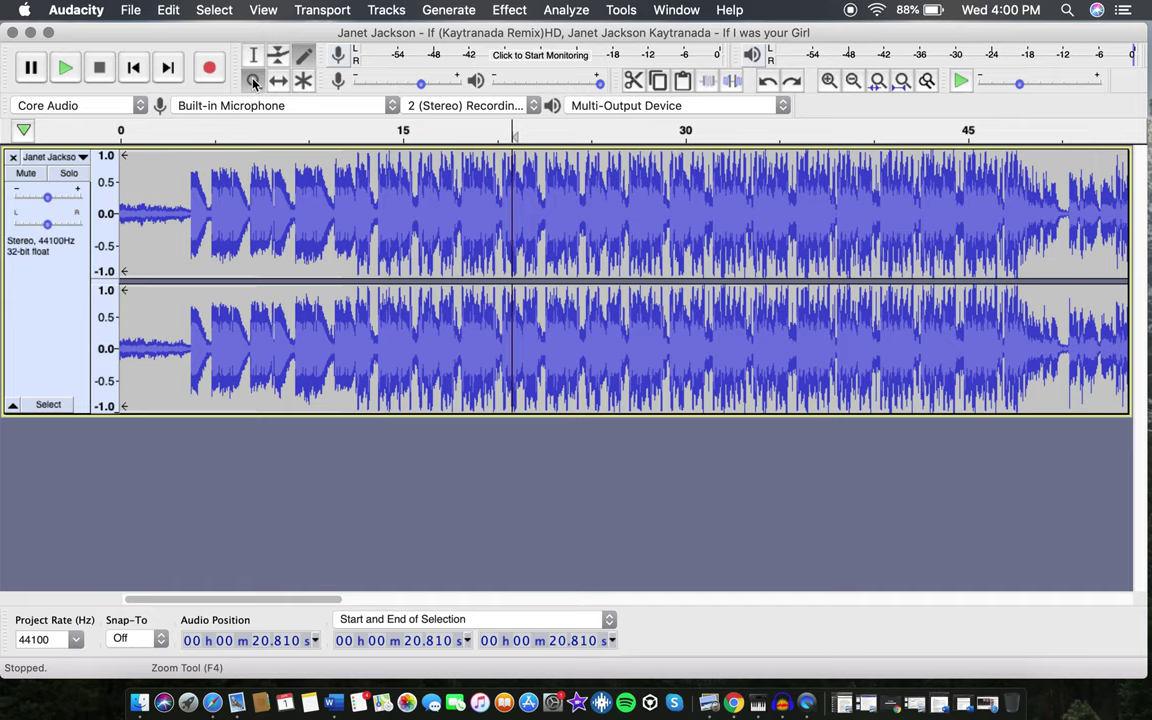
scroll(231, 193, "up", 2, "ctrl")
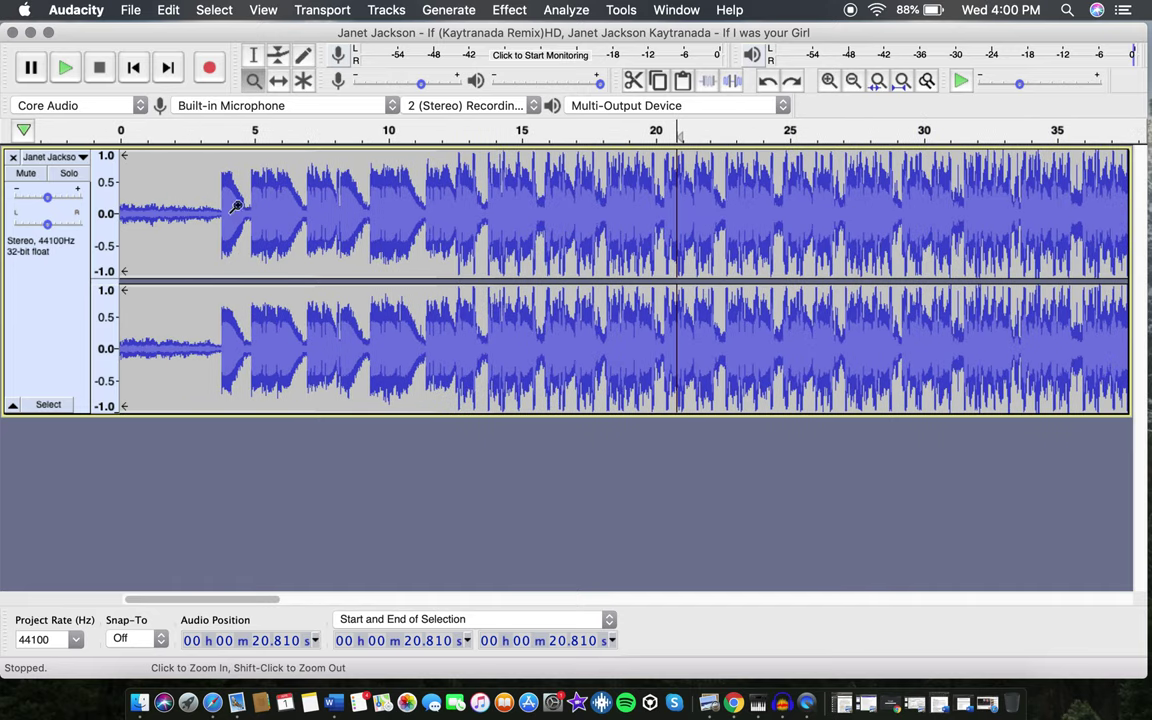
double_click(179, 215)
left_click(184, 215)
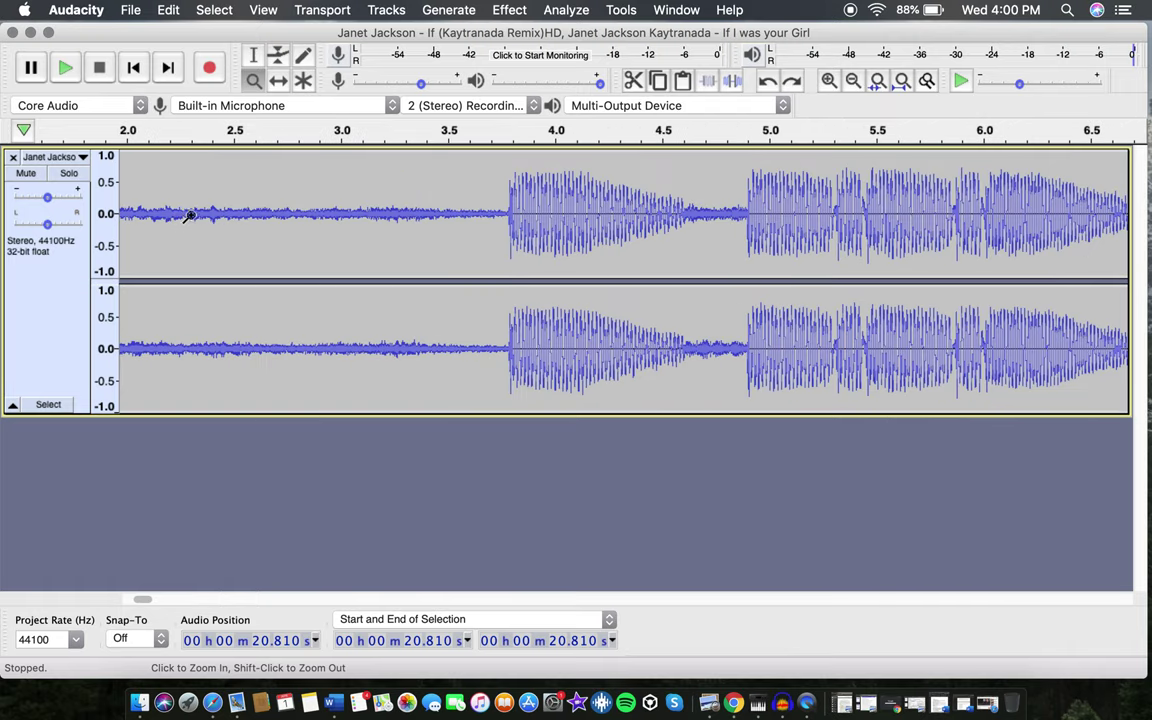
left_click(188, 216)
left_click(188, 216)
left_click(190, 216)
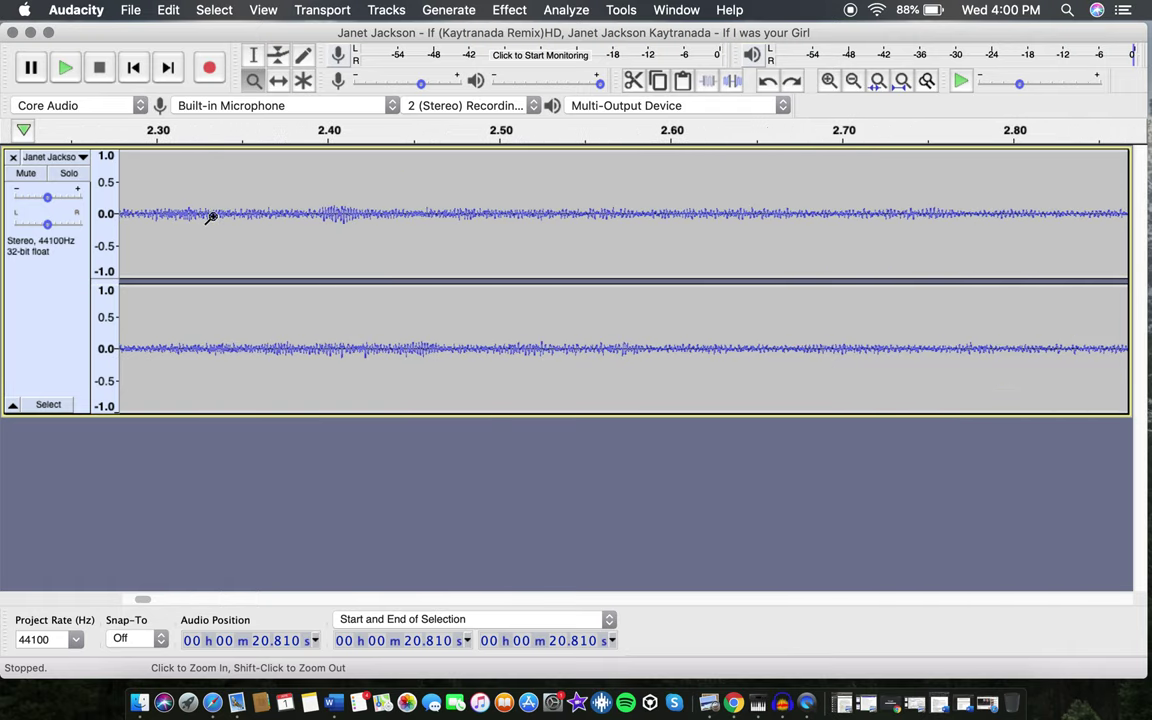
Keep zooming in on the intro until individual samples show as dots
left_click(211, 216)
left_click(211, 216)
left_click(211, 216)
left_click(211, 216)
left_click(211, 216)
left_click(211, 216)
left_click(211, 216)
left_click(211, 216)
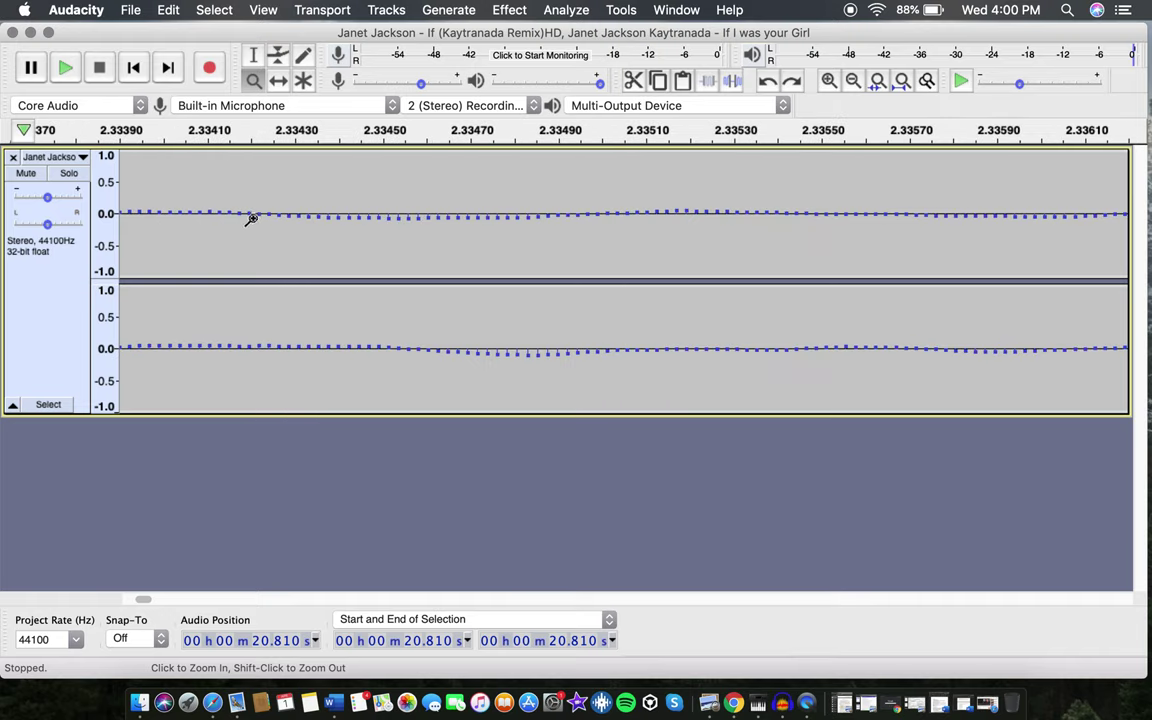
left_click(305, 57)
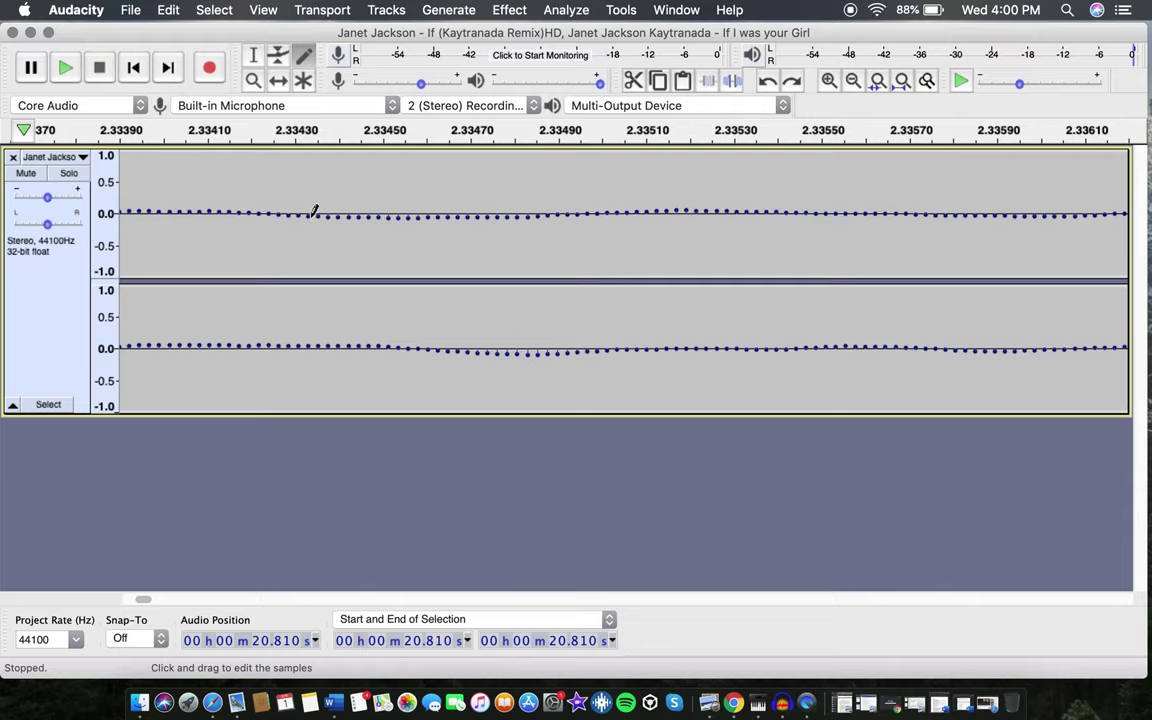
mouse_move(311, 213)
left_mouse_down()
mouse_move(309, 177)
mouse_move(308, 237)
mouse_move(305, 128)
left_mouse_up()
left_click(253, 81)
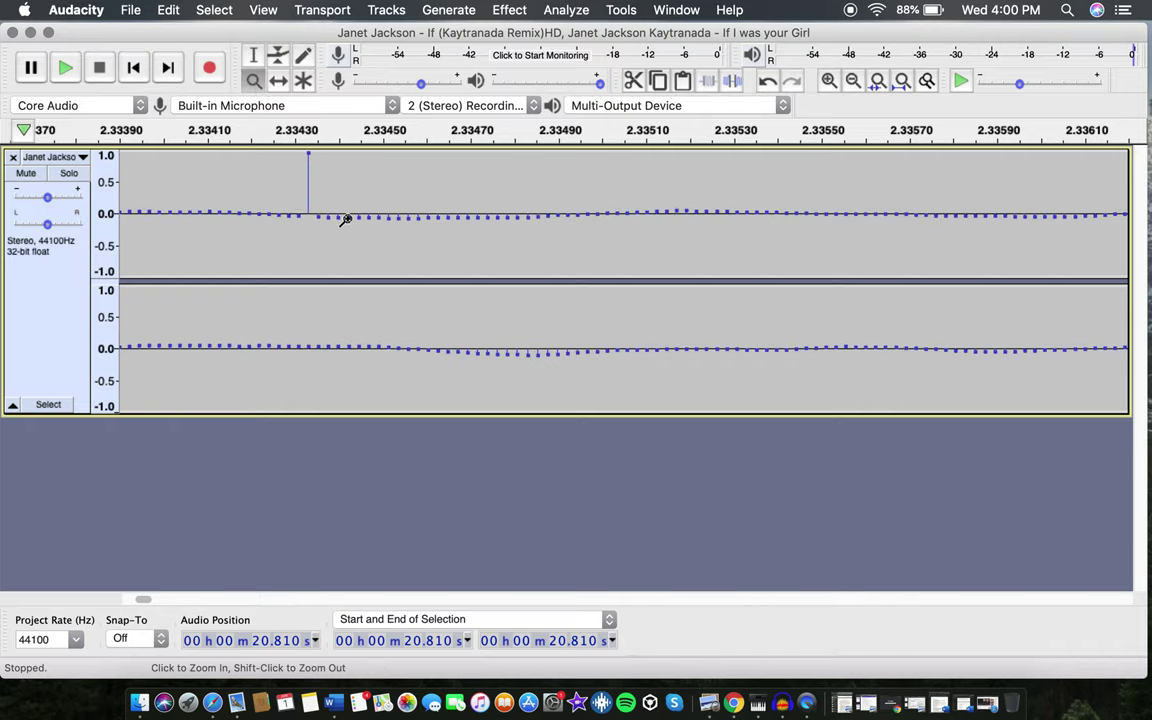
left_click(292, 187, "shift")
left_click(292, 187, "shift")
left_click(292, 187, "shift")
left_click(292, 187, "shift")
left_click(292, 187, "shift")
left_click(292, 187, "shift")
left_click(292, 187, "shift")
left_click(292, 187, "shift")
left_click(292, 187, "shift")
left_click(292, 187, "shift")
left_click(292, 187, "shift")
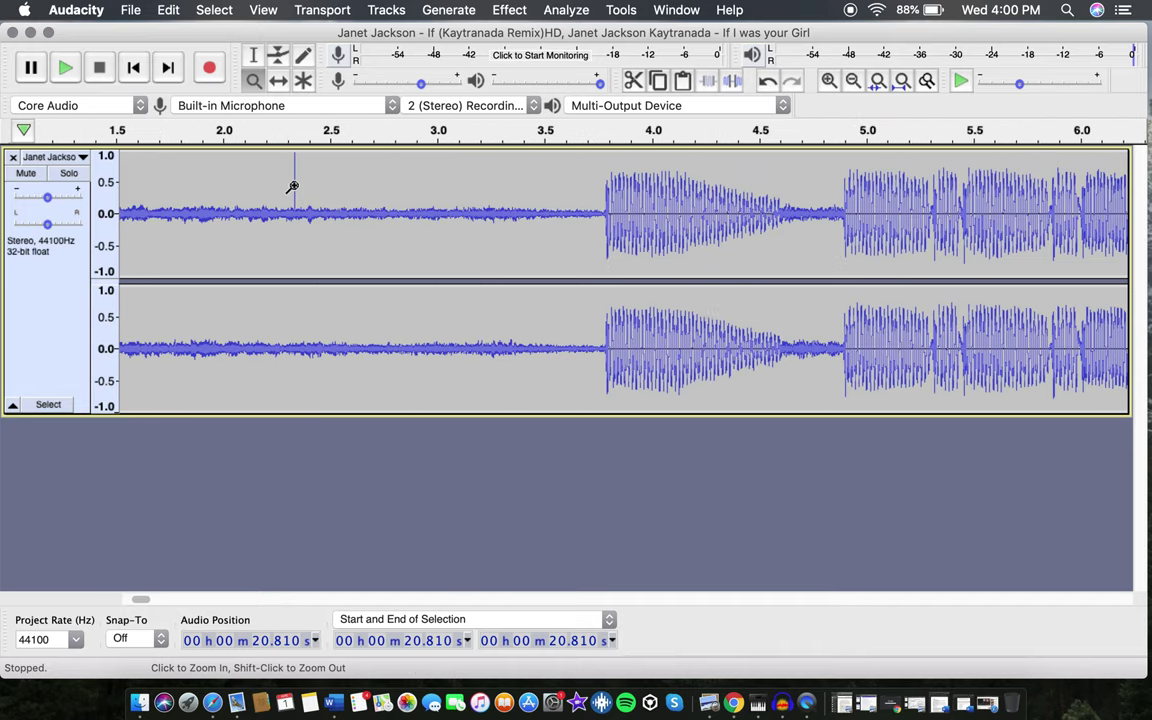
left_click(292, 187, "shift")
left_click(292, 187, "shift")
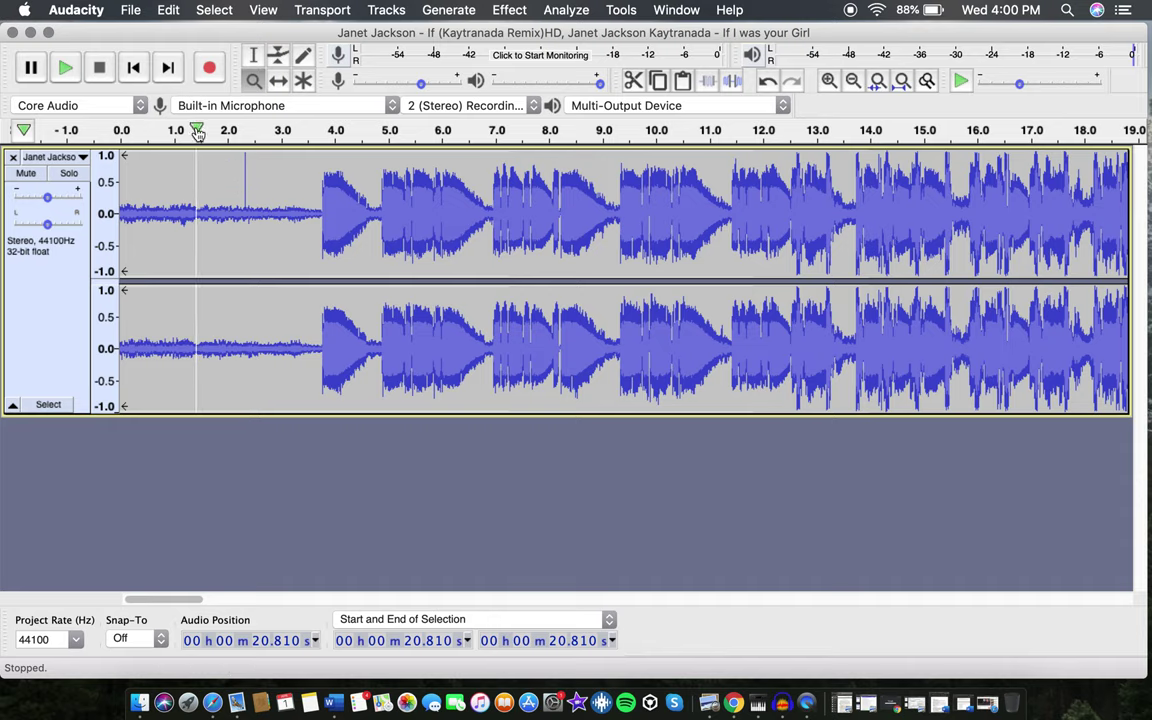
left_click(253, 55)
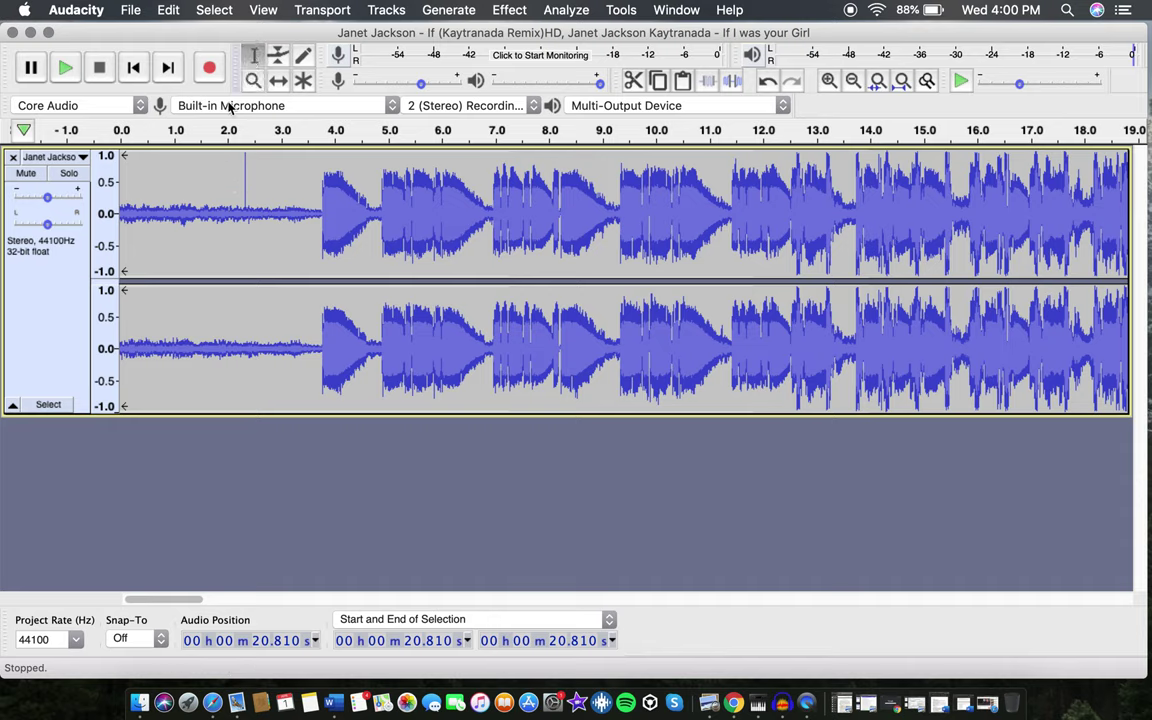
left_click(164, 134)
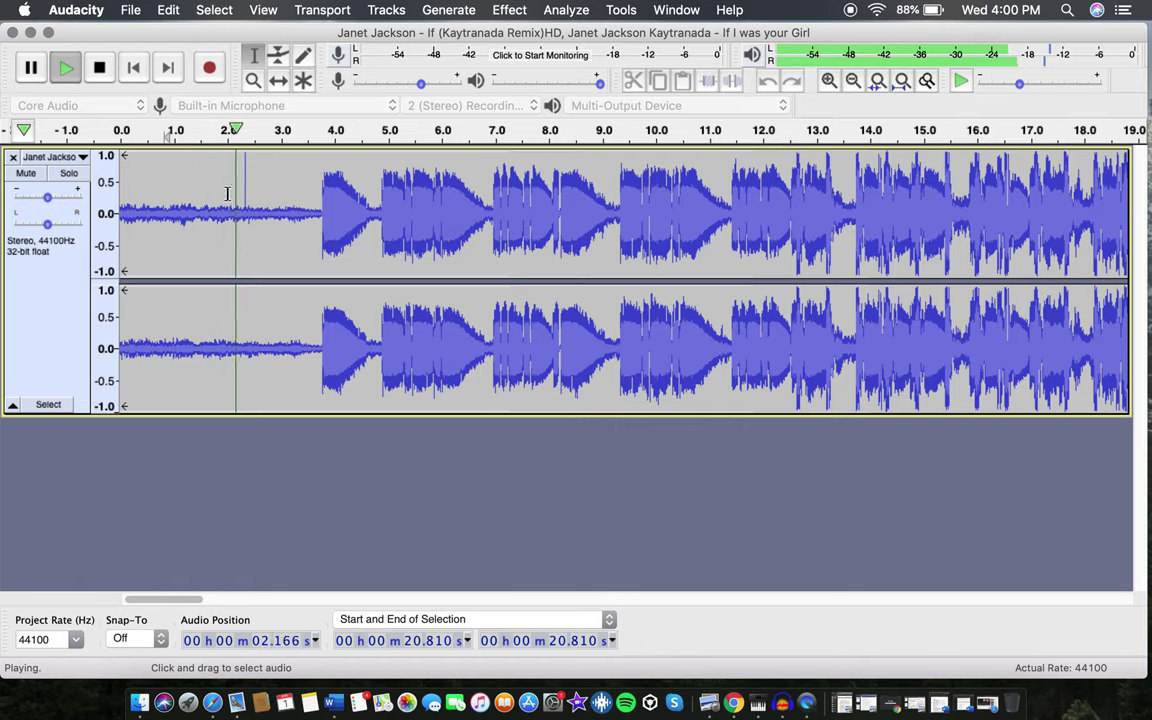
key("space")
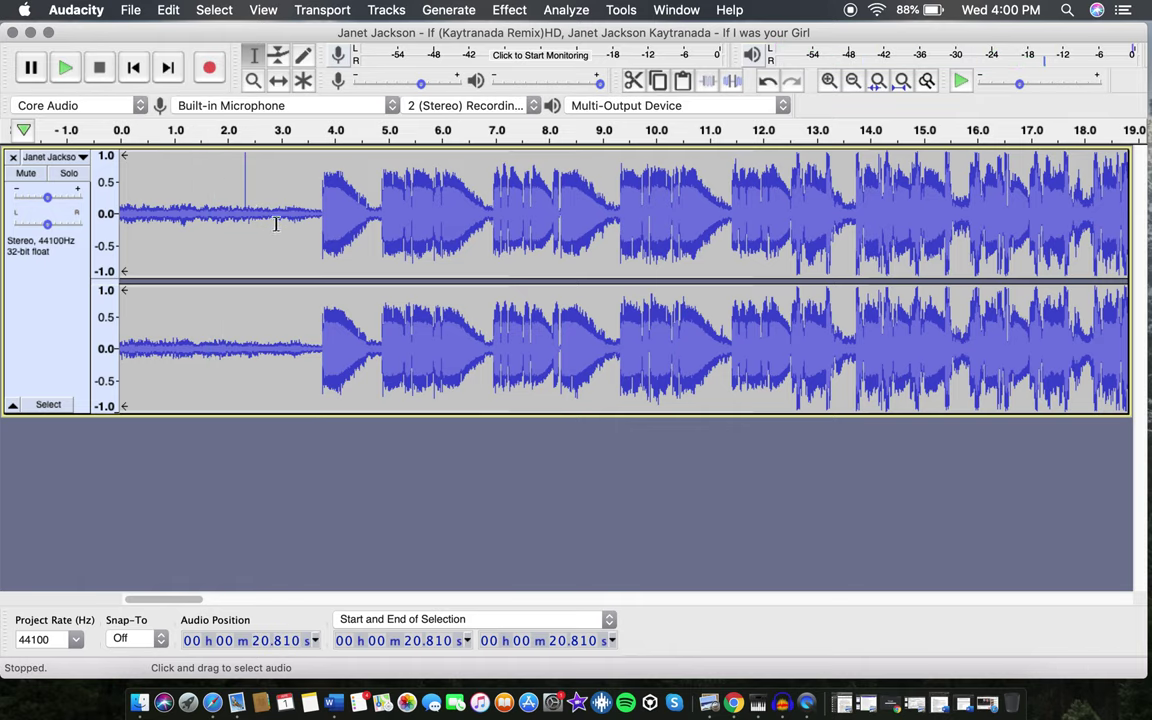
left_click(158, 132)
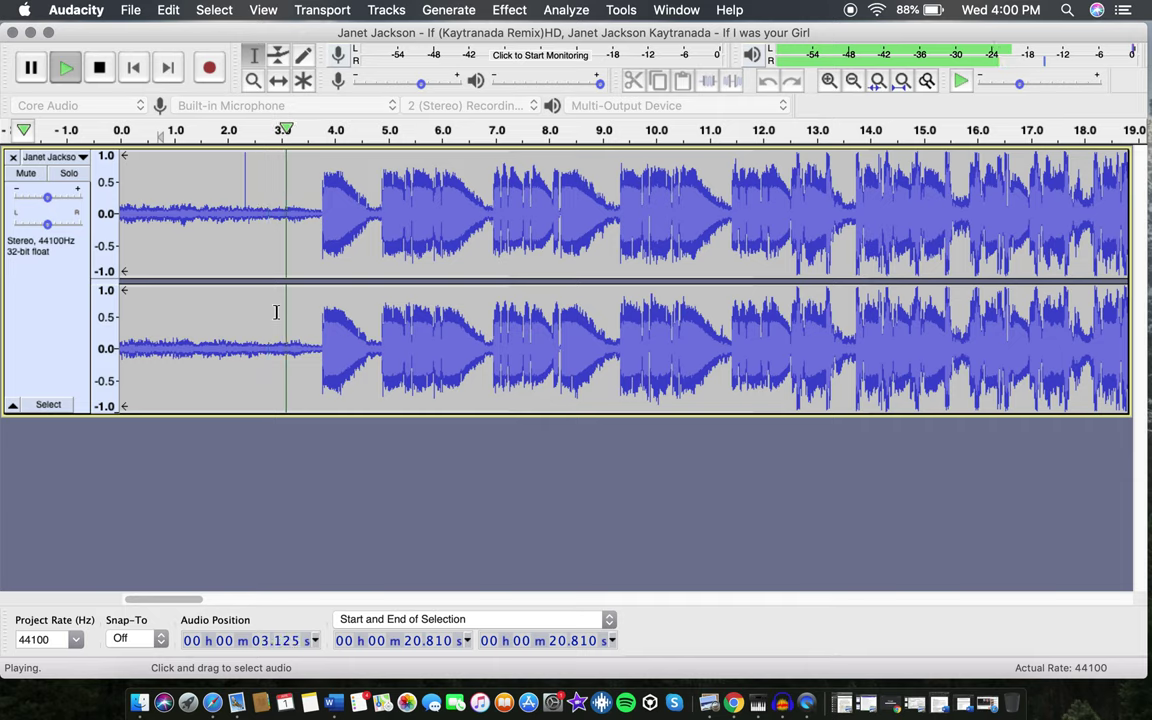
key("space")
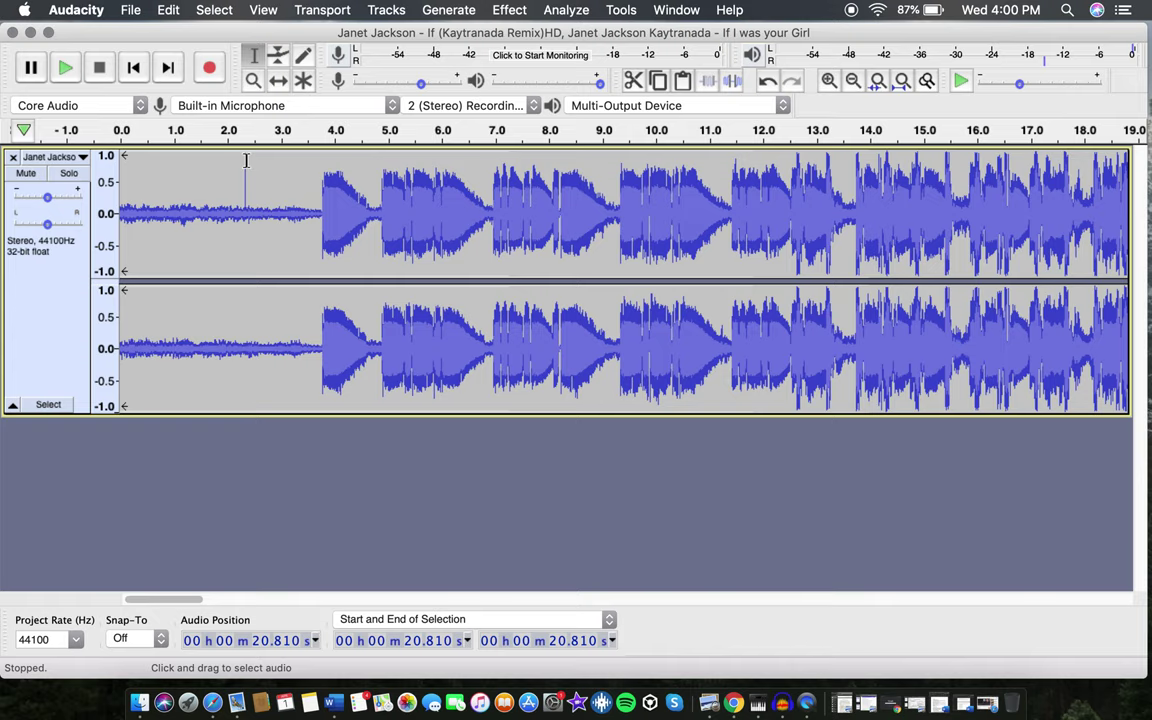
scroll(245, 160, "up", 2)
Zoom in on the drawn spike near 2.33 s with the Zoom tool
scroll(245, 160, "up", 5)
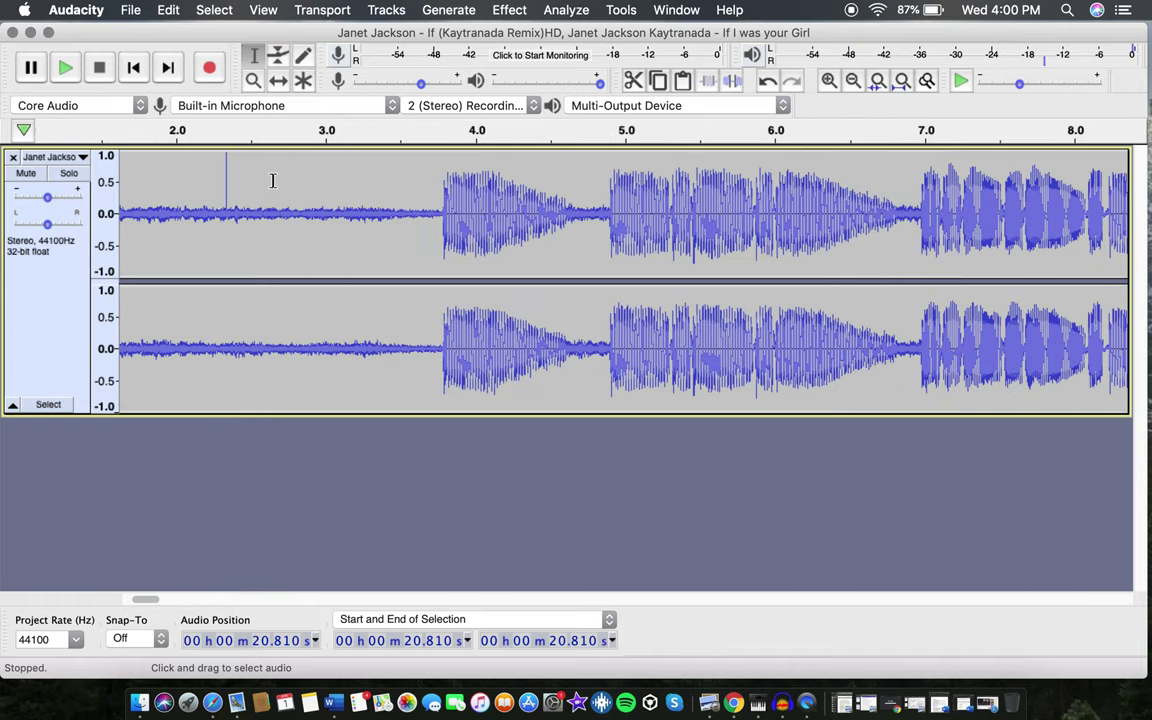
scroll(459, 172, "right", 1)
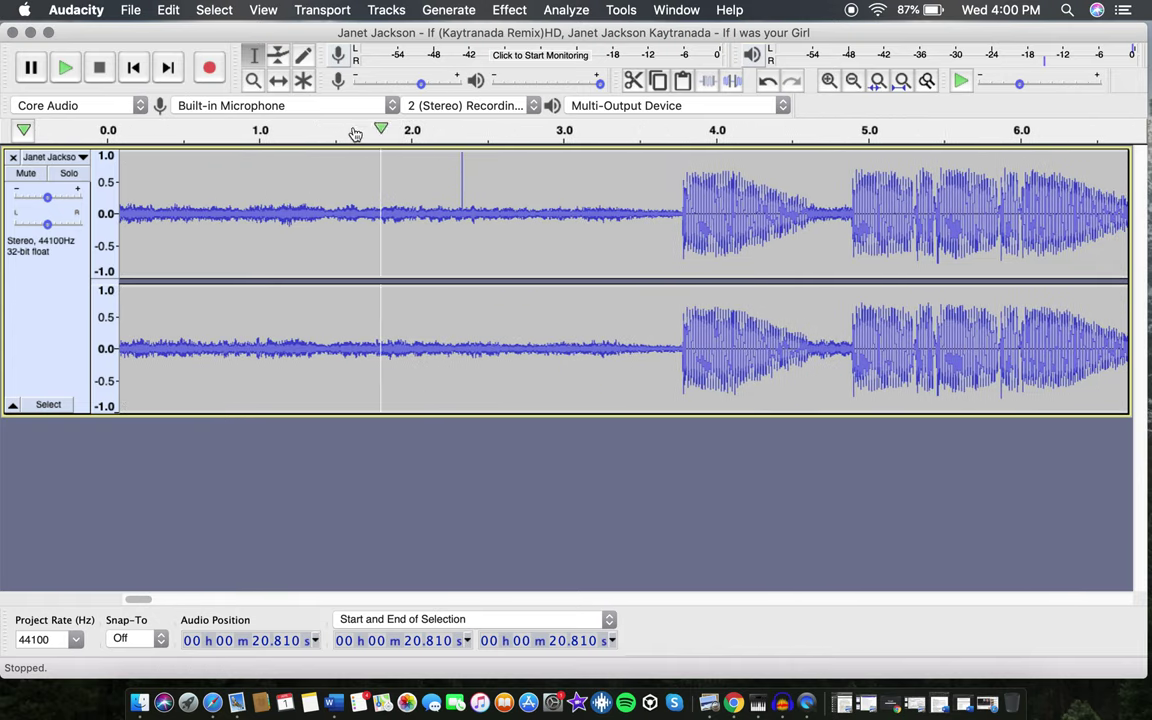
left_click(254, 81)
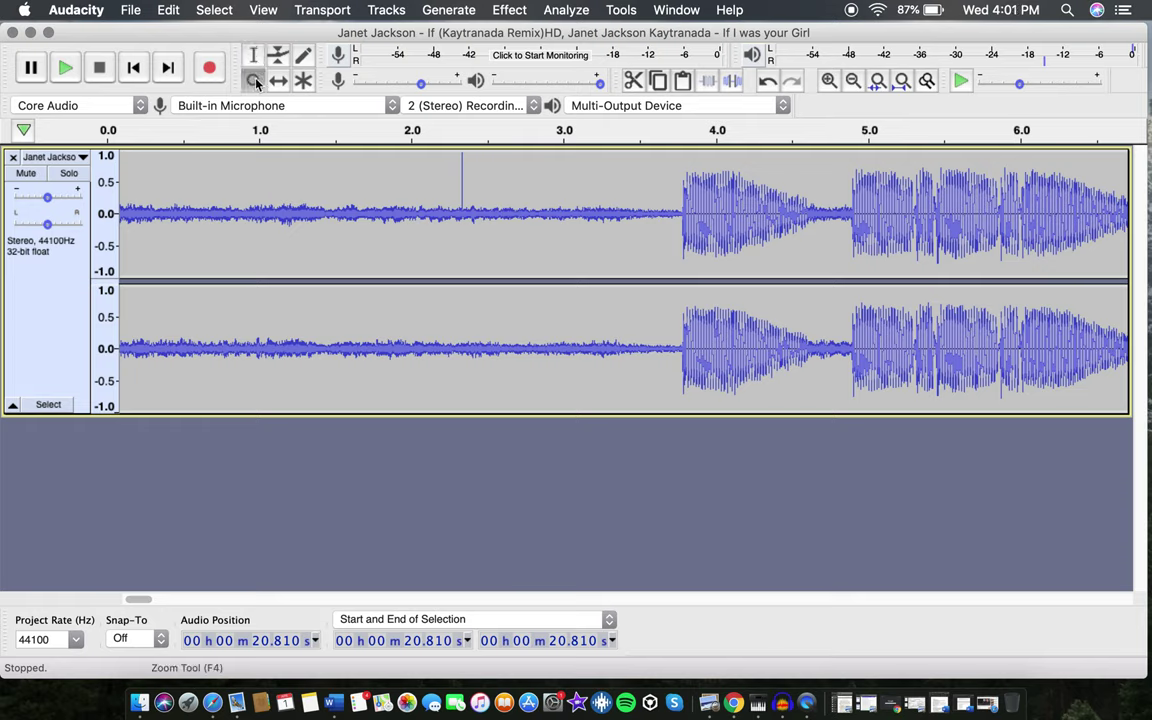
left_click(461, 177)
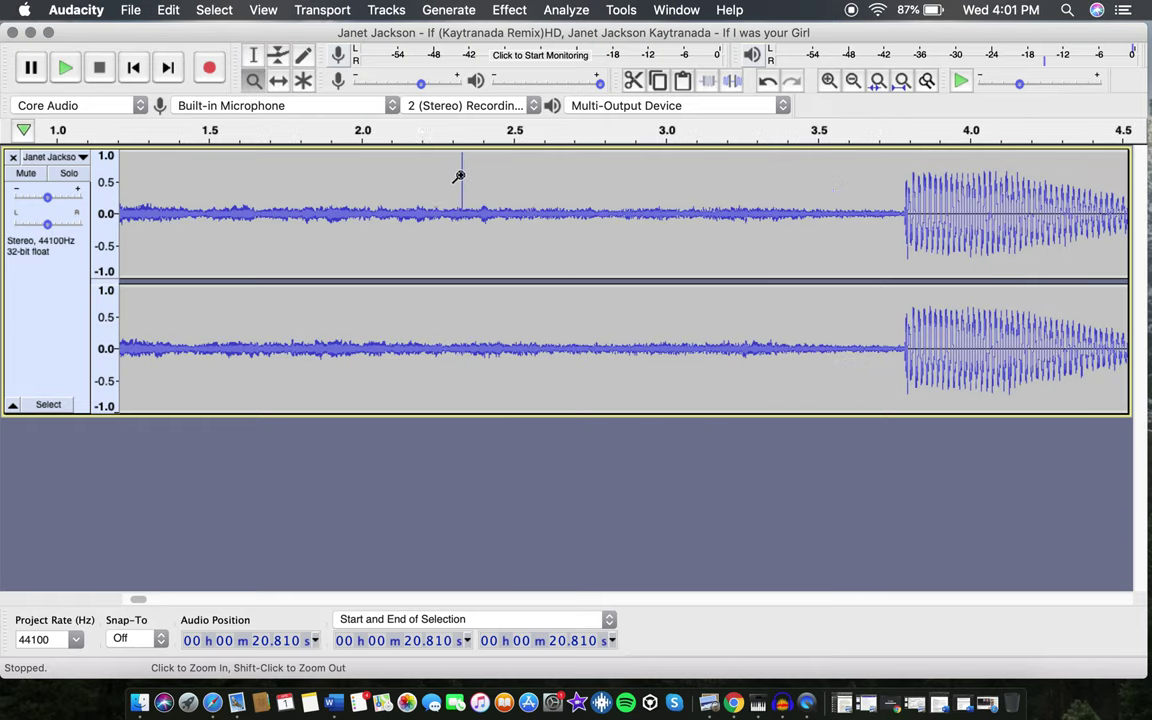
left_click(460, 177)
left_click(460, 177)
left_click(460, 176)
left_click(460, 176)
left_click(459, 176)
left_click(459, 176)
left_click(459, 176)
left_click(459, 176)
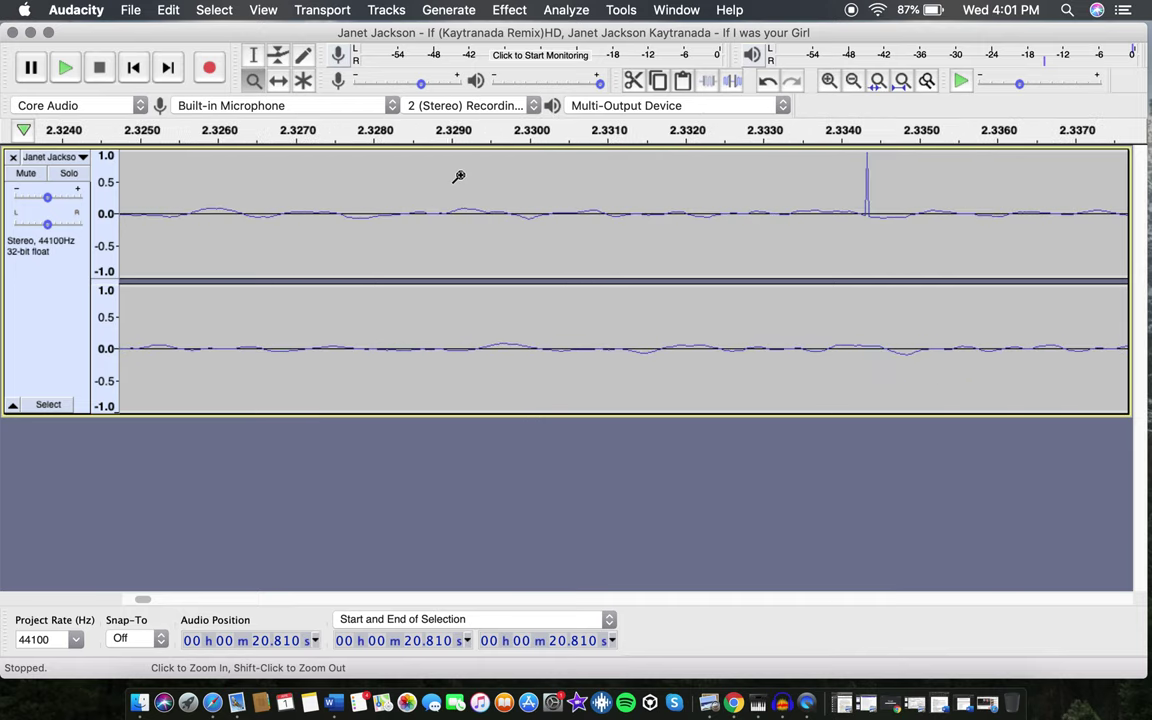
Zoom to sample level and use the Draw tool to pull the spike sample back down
left_click(848, 190)
left_click(877, 175)
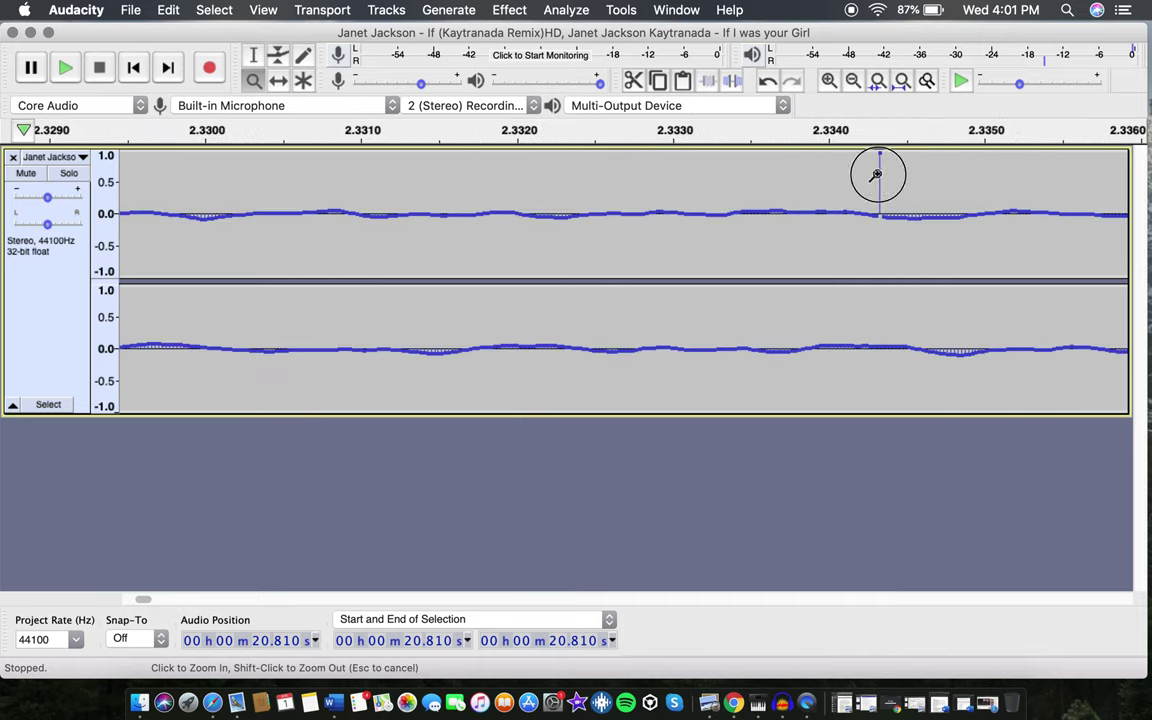
left_click(894, 173)
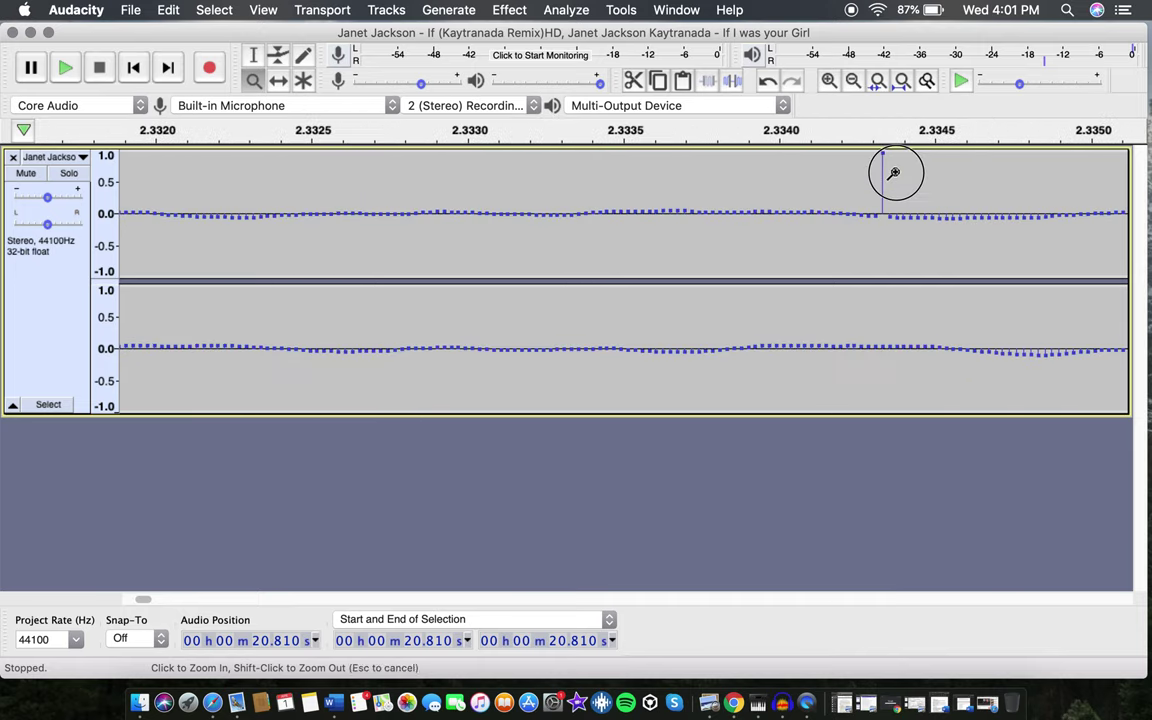
left_click(303, 57)
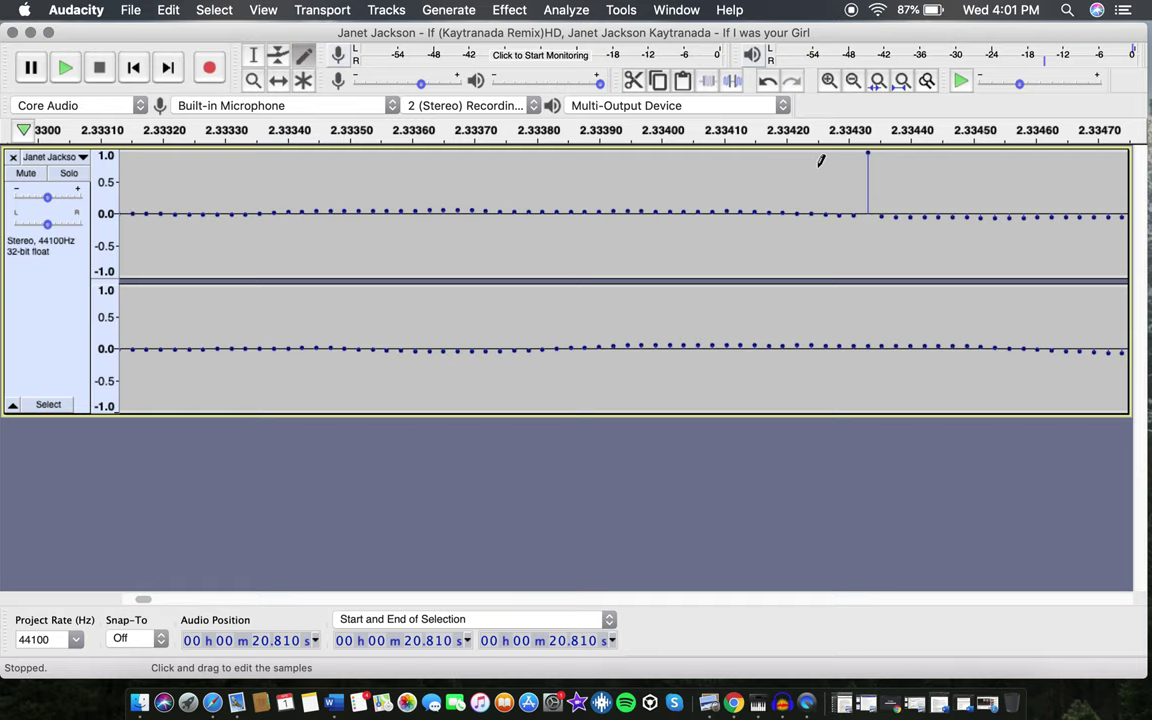
left_click_drag(869, 150, 875, 211)
Zoom back out from the repaired spot to show the first seconds
left_click(253, 80)
left_click(869, 211, "shift")
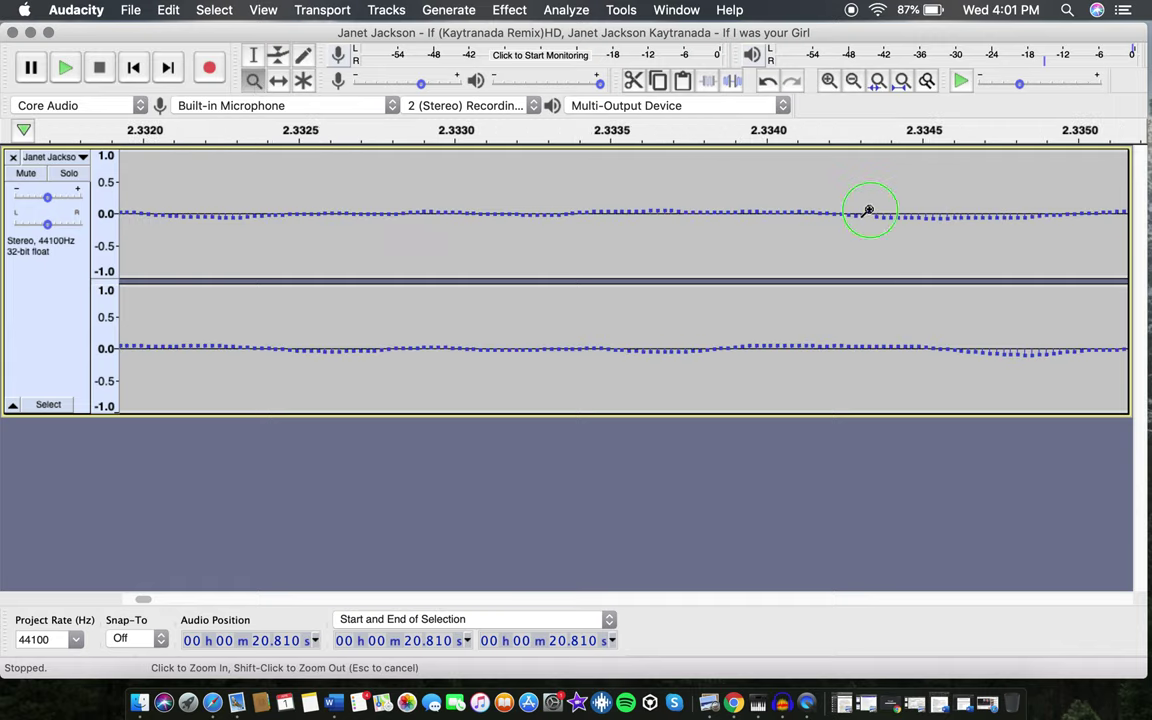
left_click(869, 211, "shift")
left_click(869, 211, "shift")
left_click(869, 211, "shift")
left_click(869, 211, "shift")
left_click(869, 211, "shift")
left_click(869, 211, "shift")
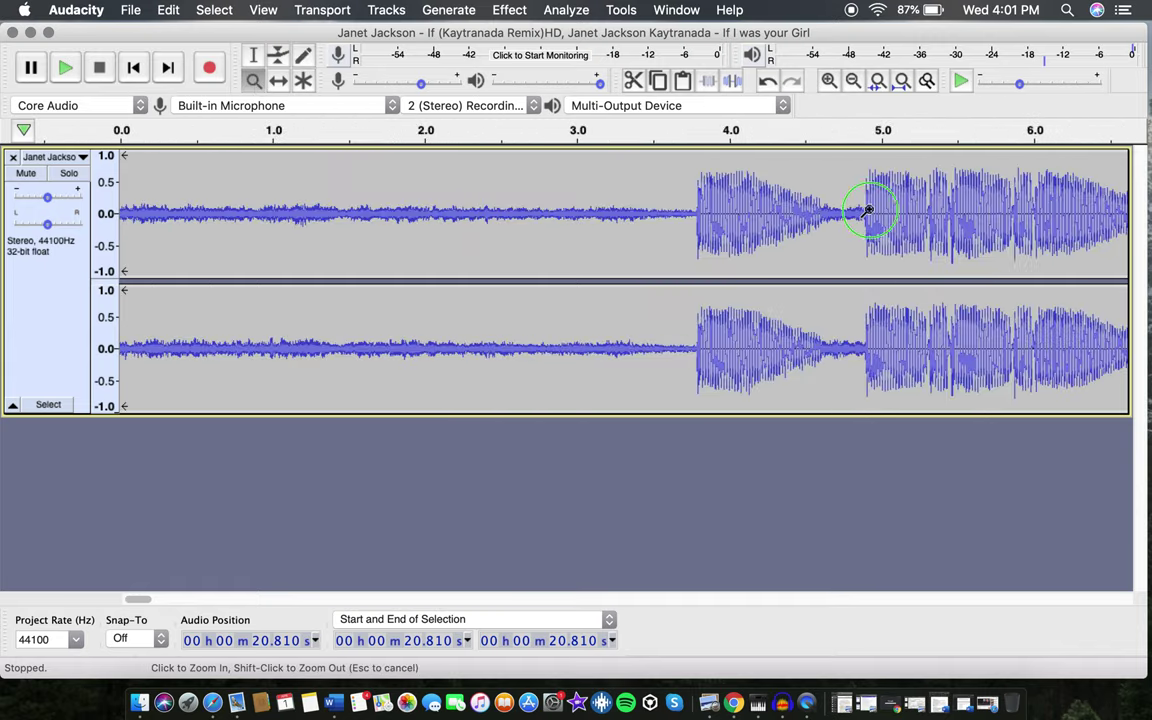
left_click(869, 211, "shift")
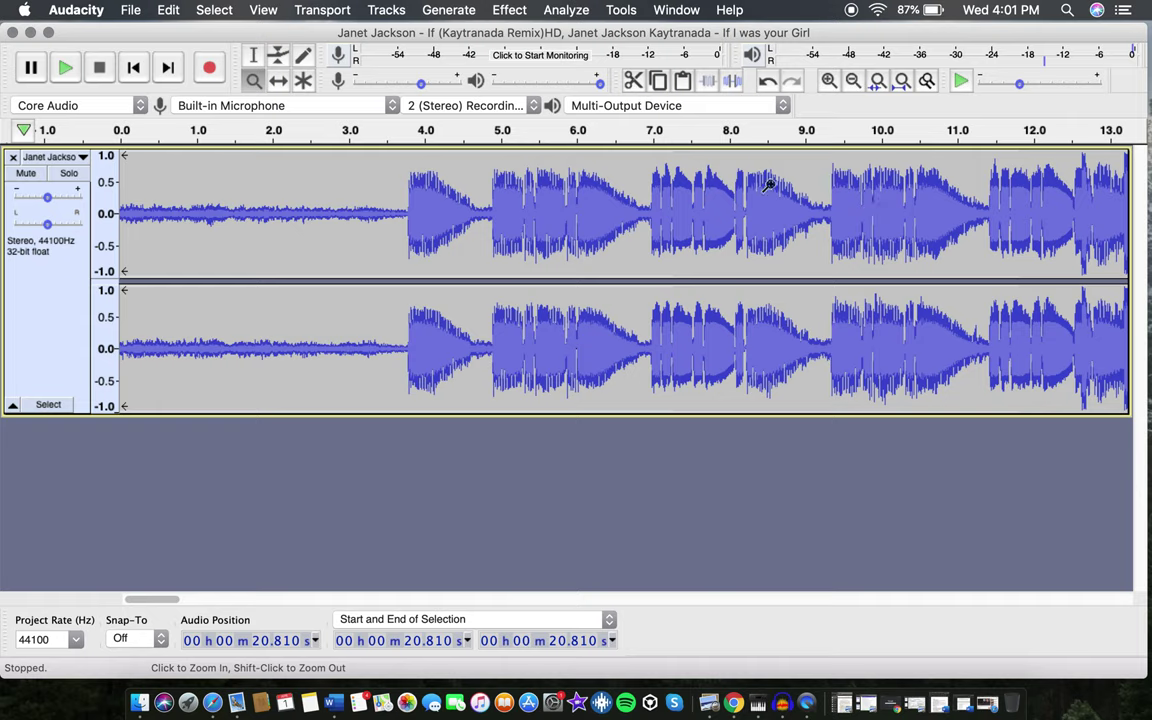
Play the track from about 1 s, stop it, then slide the song clip later with Time Shift
left_click(200, 130)
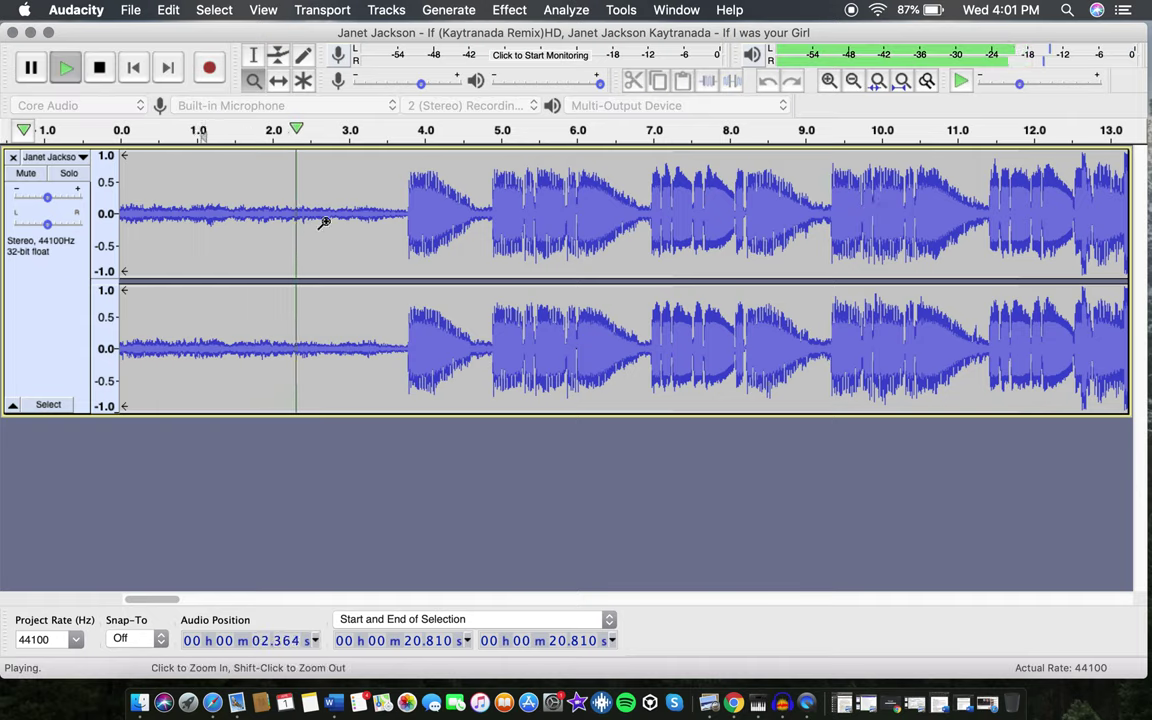
key("space")
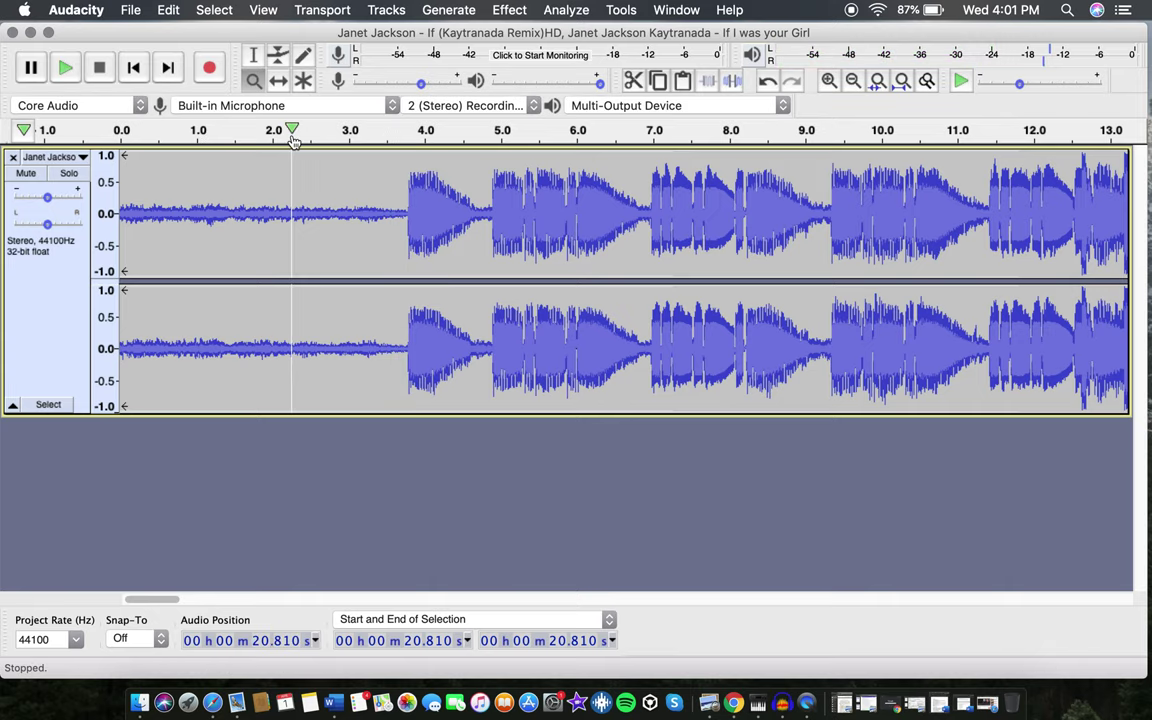
left_click(279, 81)
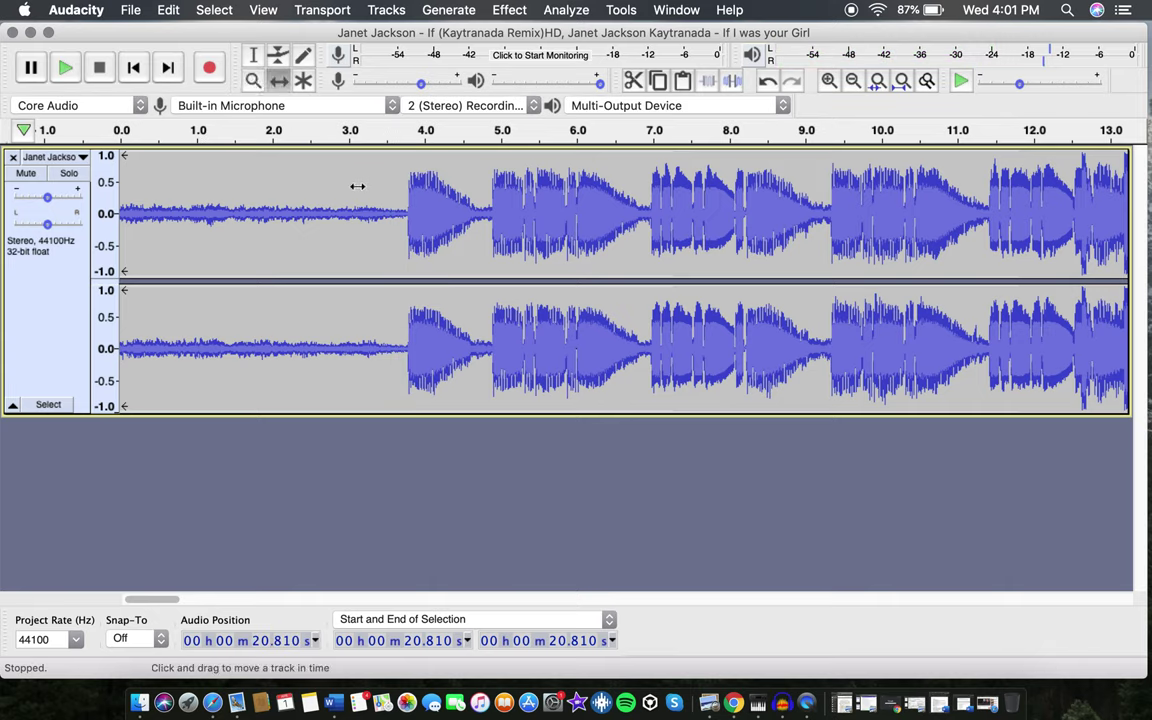
scroll(358, 186, "down", 3)
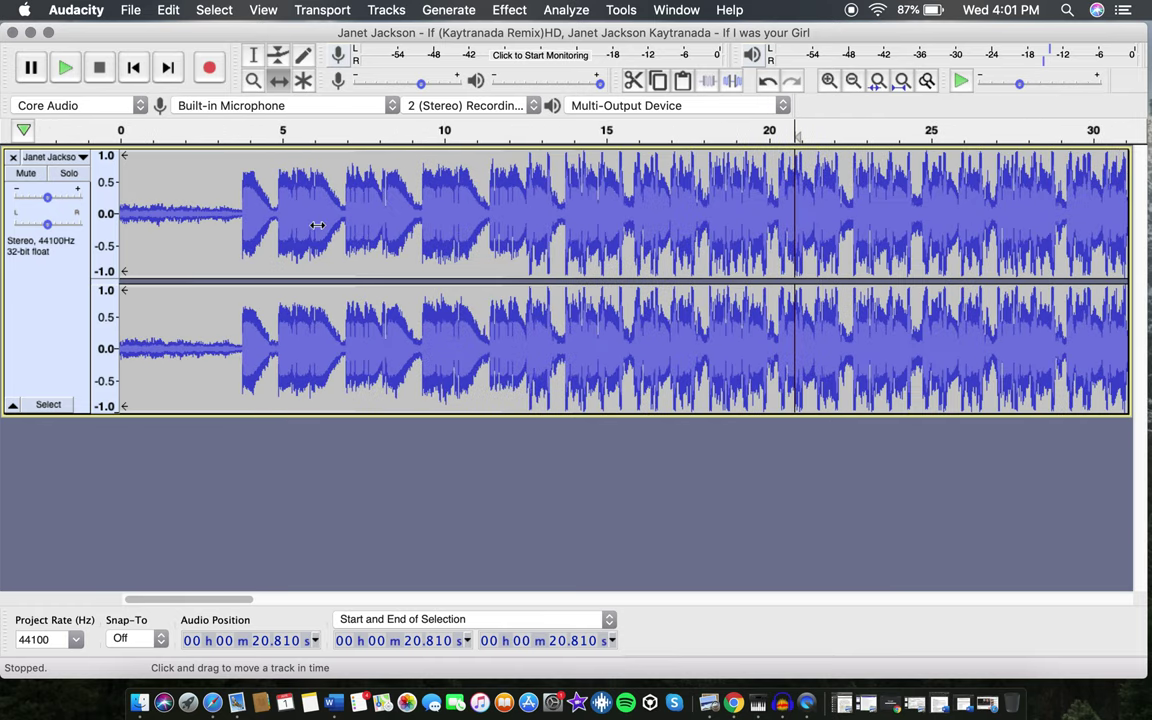
left_click_drag(301, 231, 598, 238)
Slide the clip further right, then back left so it starts at 0 s
scroll(598, 238, "down", 1)
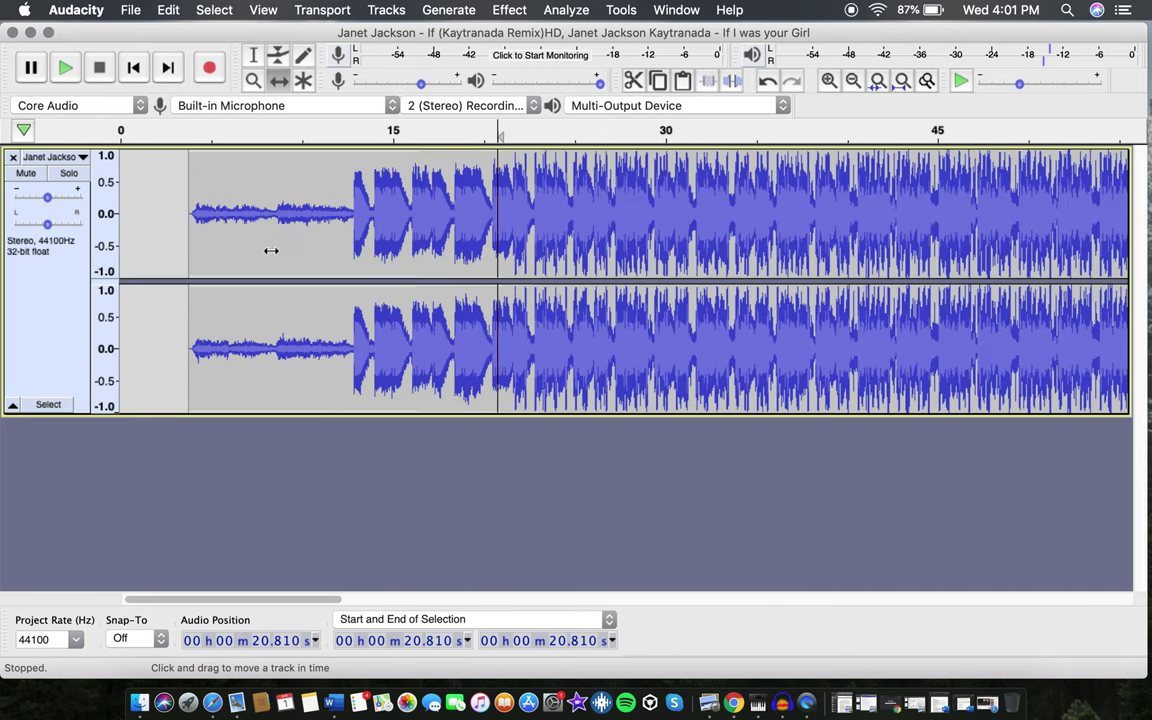
left_click_drag(335, 245, 437, 245)
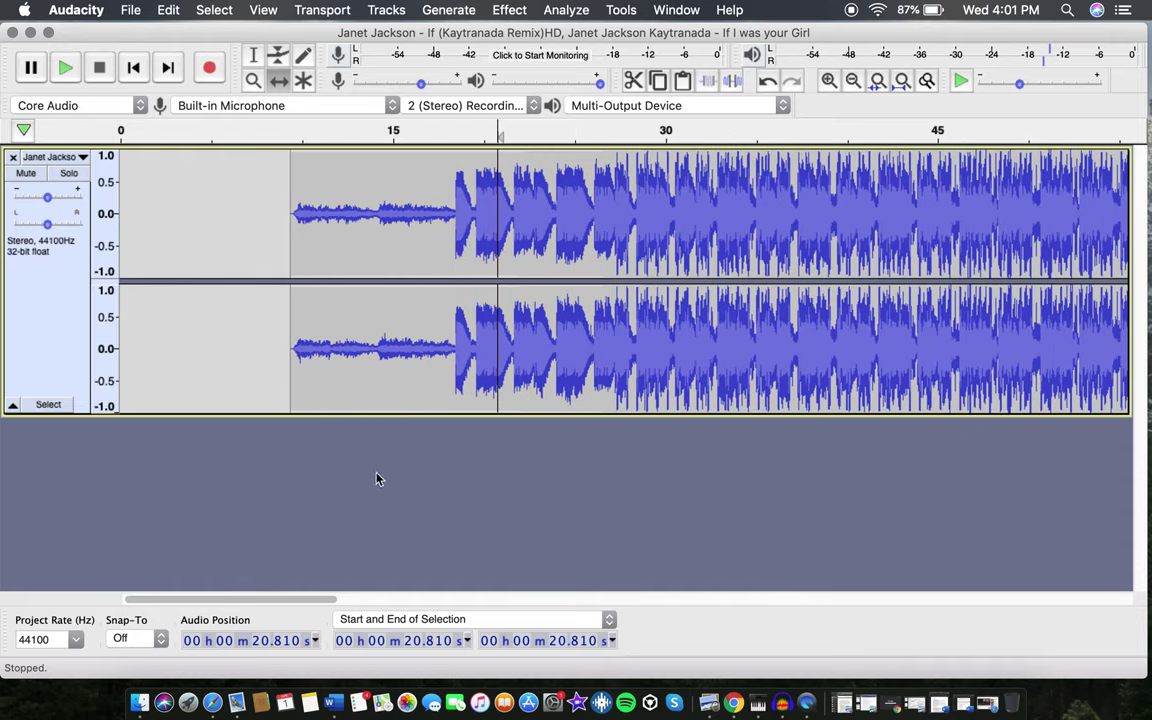
left_click_drag(630, 249, 455, 261)
scroll(455, 261, "down", 2)
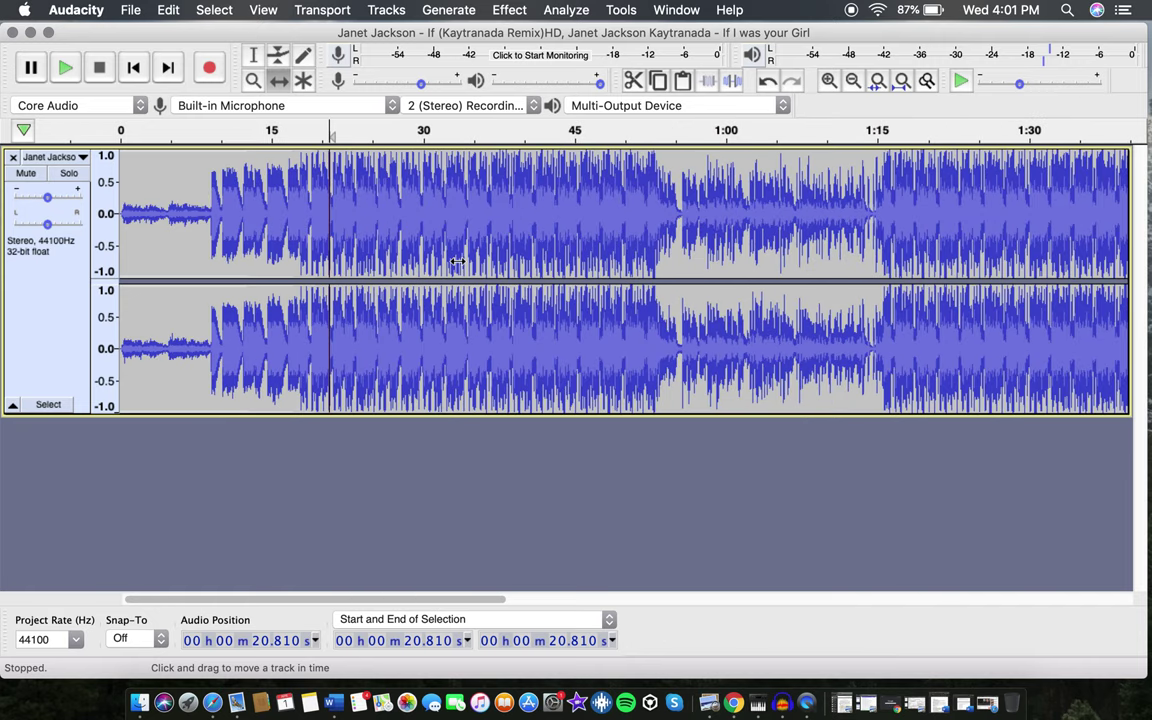
With the Multi Tool, lower the envelope near 33 s, then delete and undo 23.6–46.7 s
left_click(304, 83)
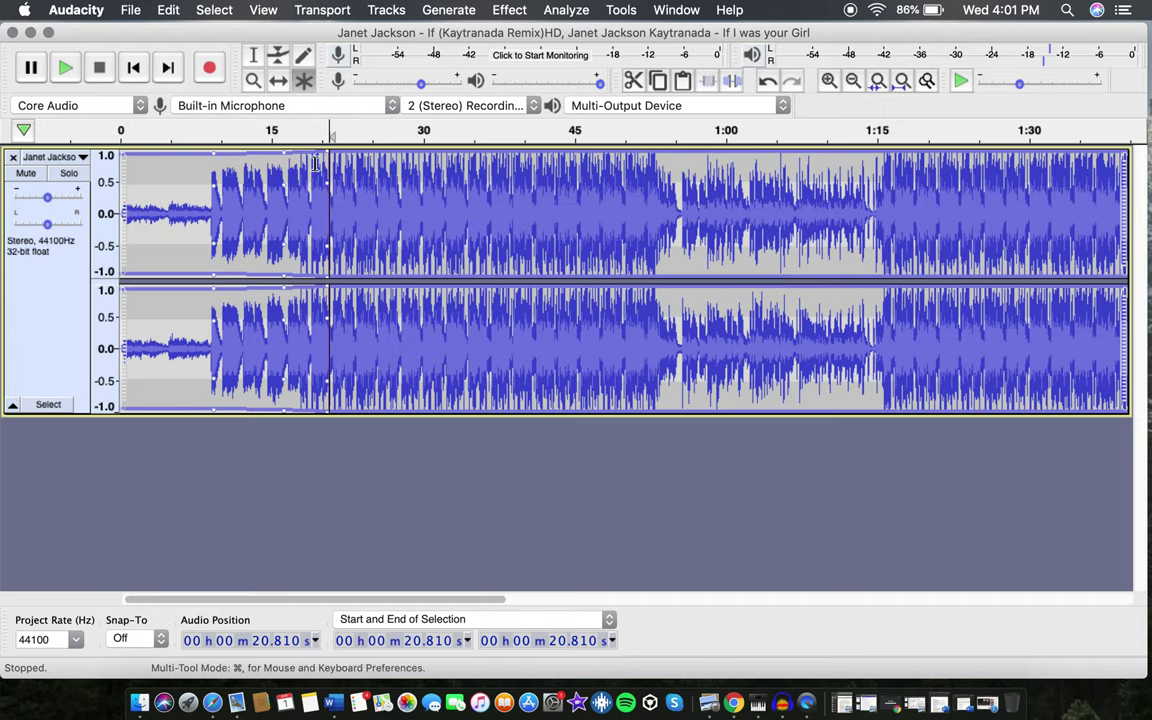
mouse_move(403, 155)
left_mouse_down()
mouse_move(390, 140)
mouse_move(398, 175)
mouse_move(400, 150)
left_mouse_up()
left_click_drag(359, 196, 585, 197)
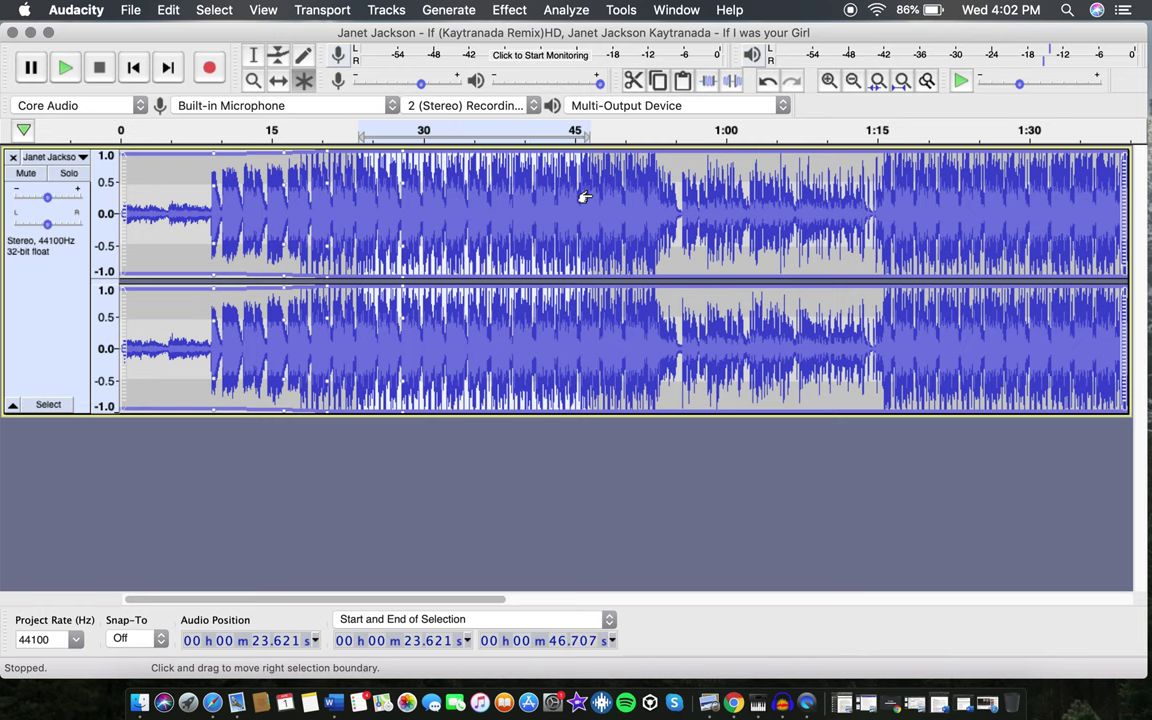
key("BackSpace")
key("super+z")
left_click(616, 202)
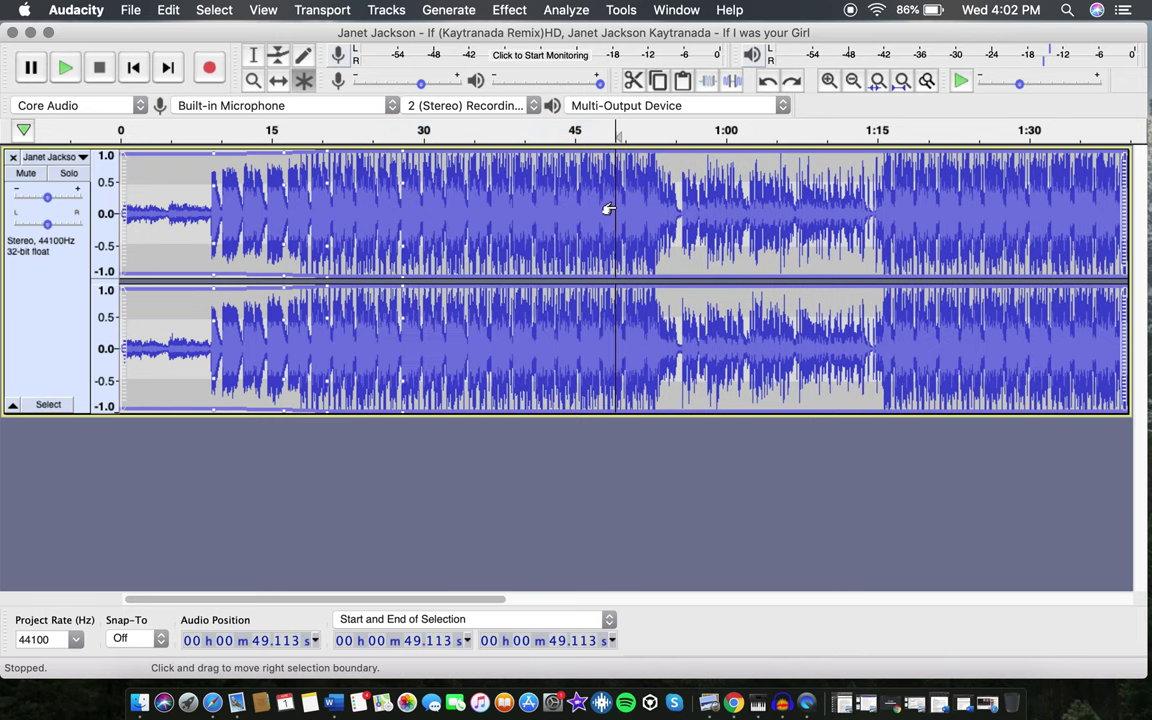
Zoom out to show the whole song and place the edit point at 1:44.8
key("super+3")
key("super+3")
left_click(476, 210)
left_click(418, 226)
left_click(384, 229)
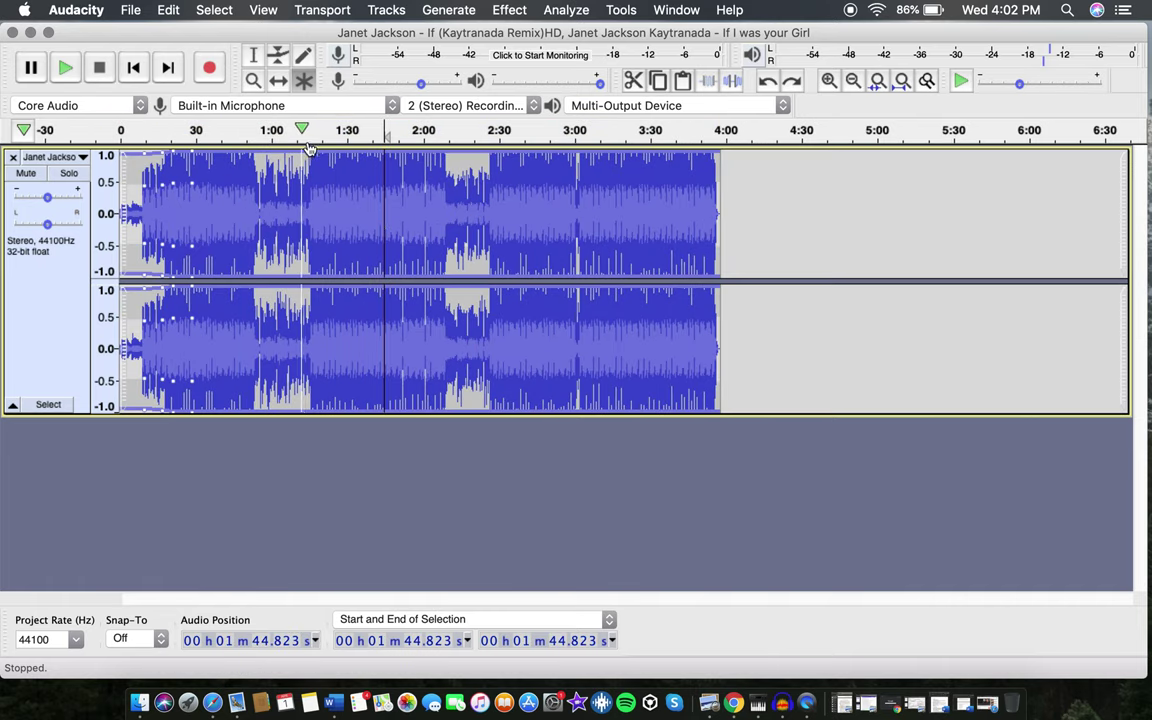
left_click(280, 83)
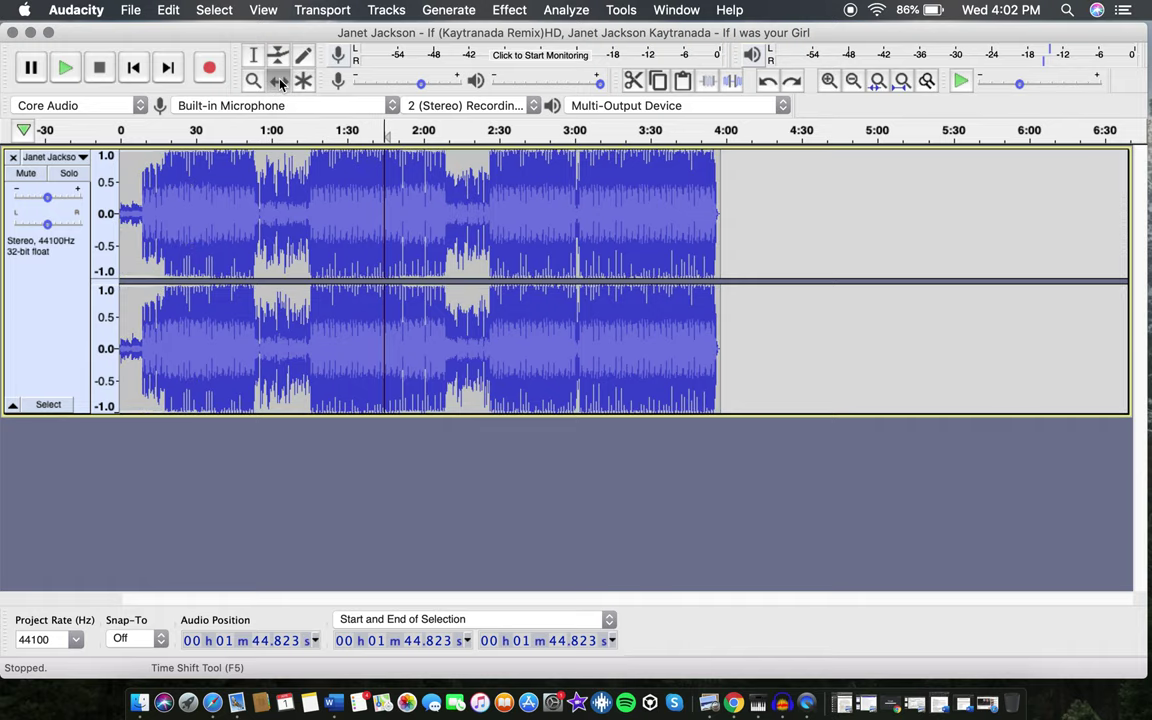
left_click_drag(160, 207, 207, 210)
scroll(417, 259, "down", 2)
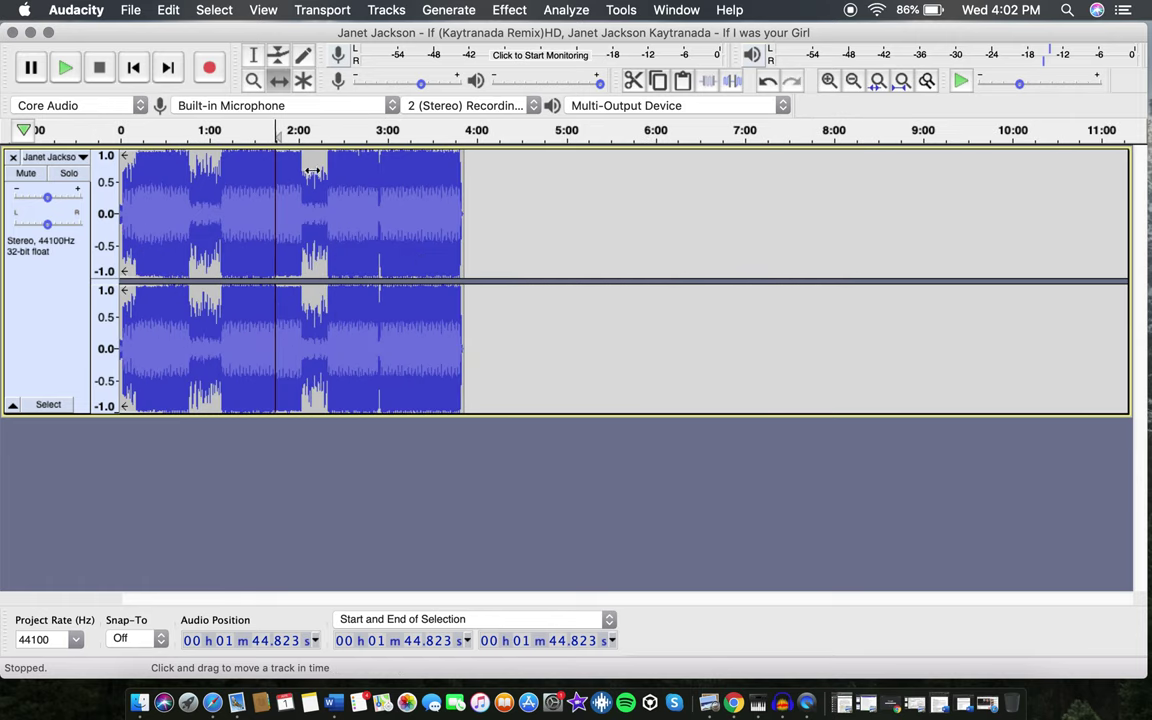